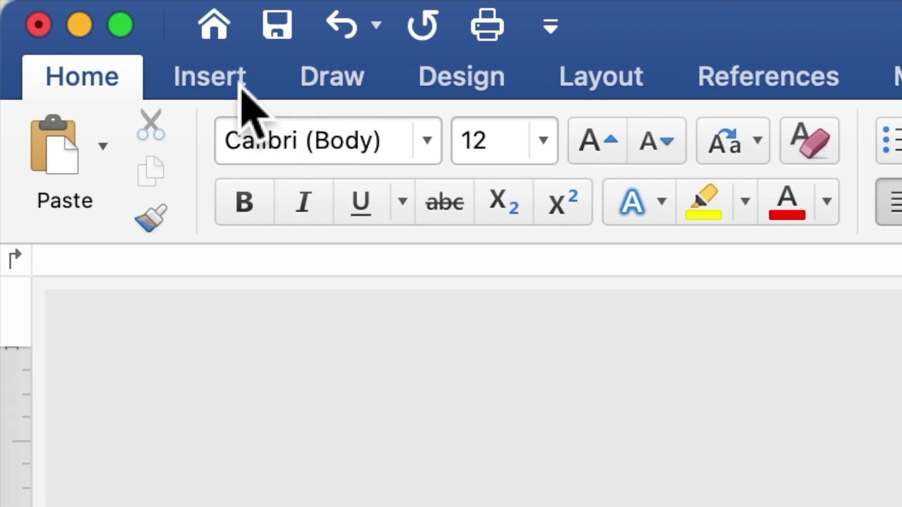
Insert the LIGHT BROWN FLOWERS IN BROWN BACKGROUND.JPG picture from file onto the page.
{"action": "left_click", "coordinate": [241, 86]}
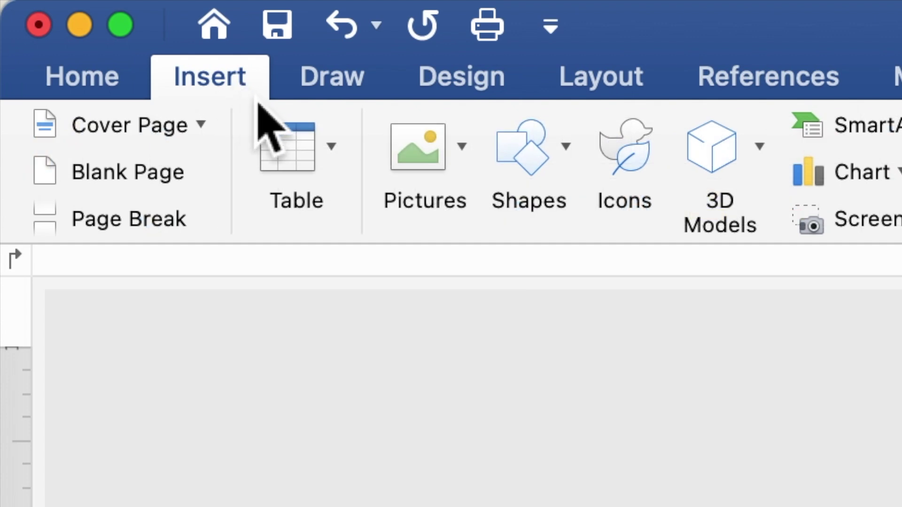
{"action": "left_click", "coordinate": [420, 157]}
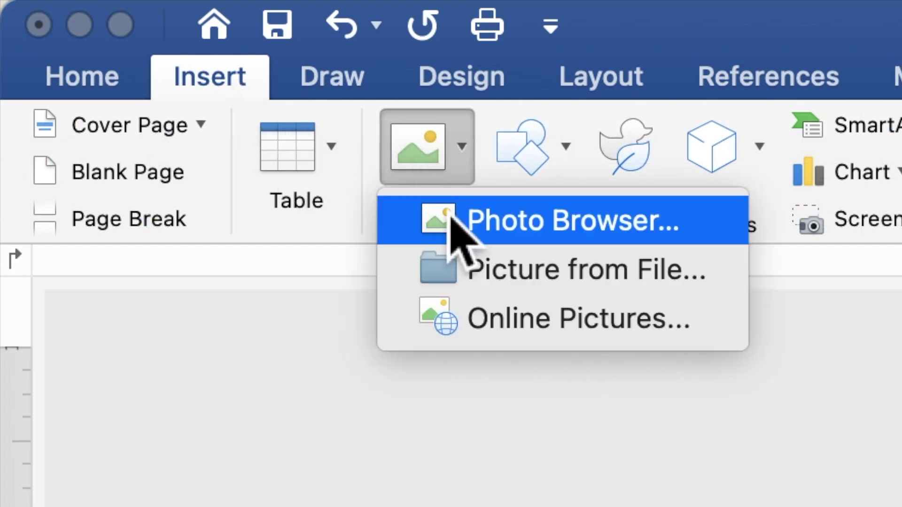
{"action": "left_click", "coordinate": [474, 277]}
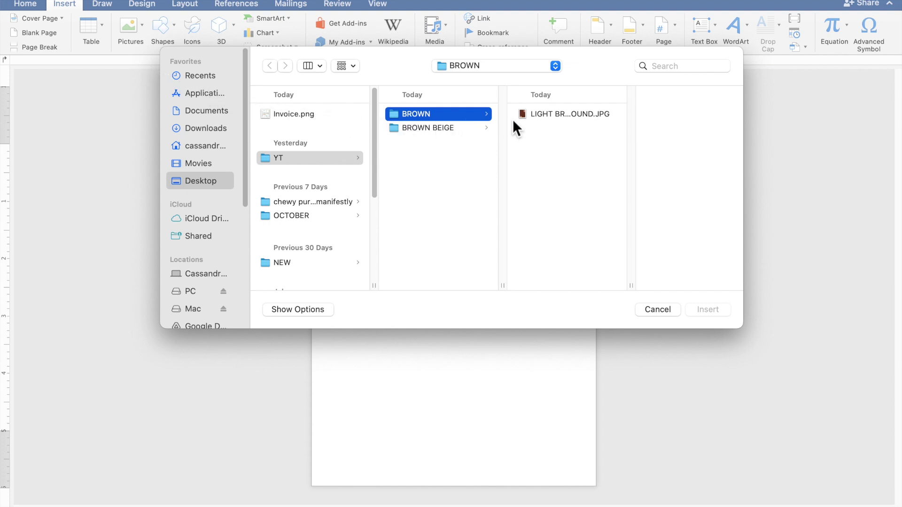
{"action": "left_click", "coordinate": [534, 115]}
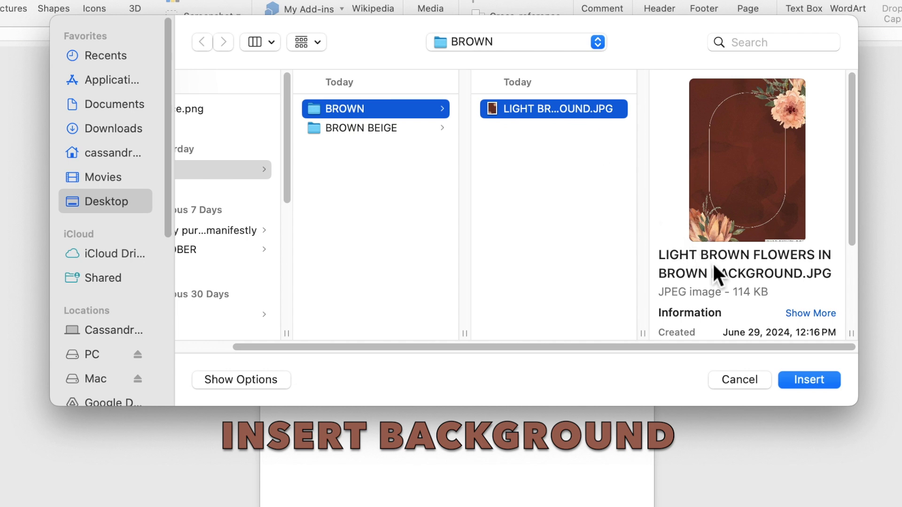
{"action": "left_click", "coordinate": [808, 379]}
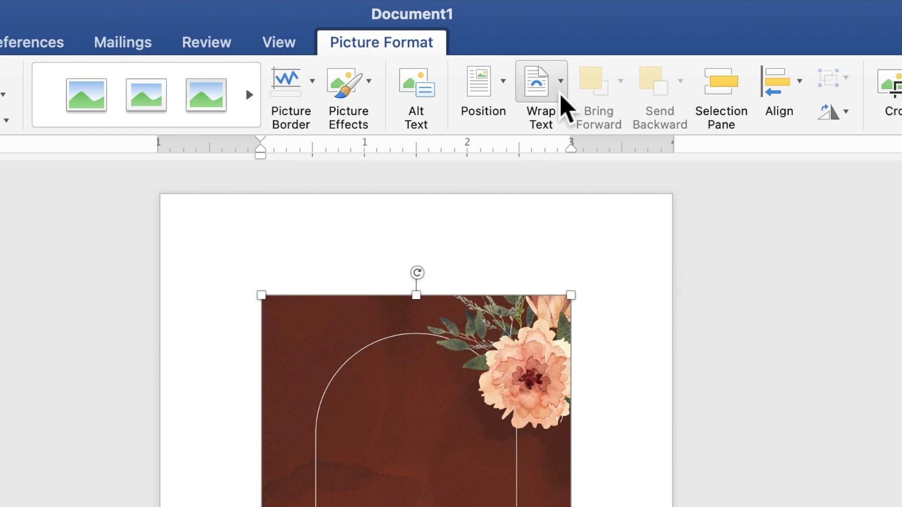
Wrap the floral picture behind text and stretch it from the top-left to 5.1 x 7.14 in.
{"action": "left_click", "coordinate": [561, 93]}
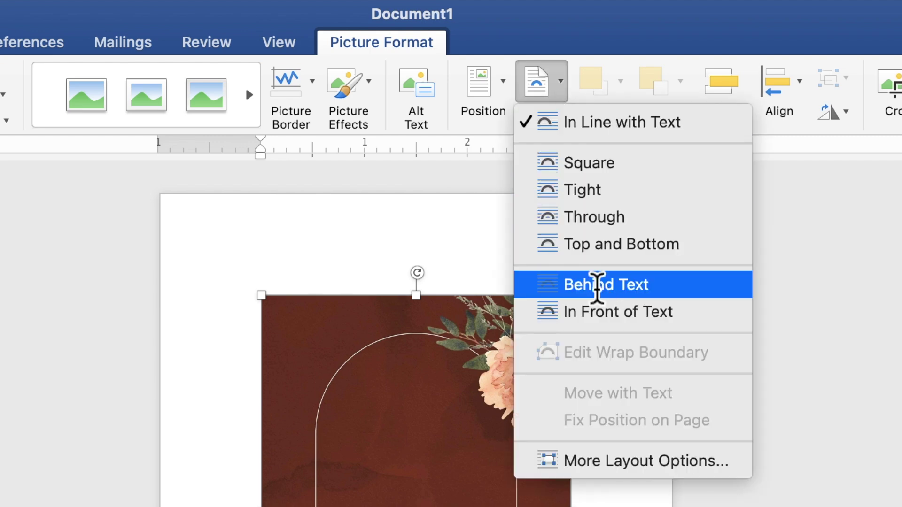
{"action": "left_click", "coordinate": [601, 285]}
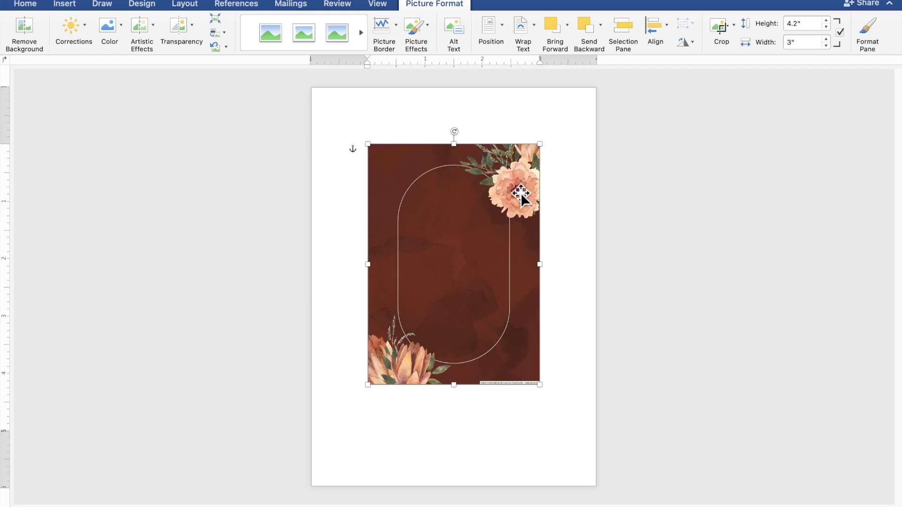
{"action": "left_click_drag", "start_coordinate": [495, 216], "coordinate": [449, 170]}
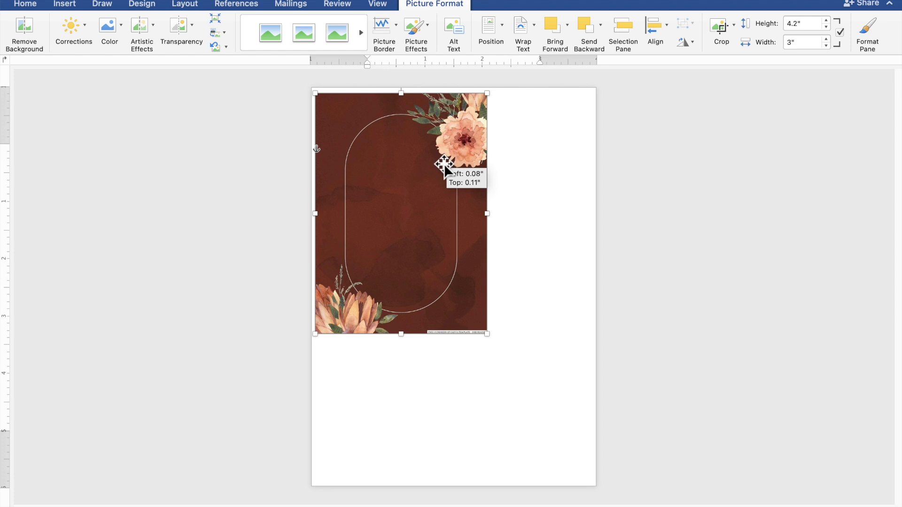
{"action": "left_click_drag", "start_coordinate": [448, 169], "coordinate": [439, 158]}
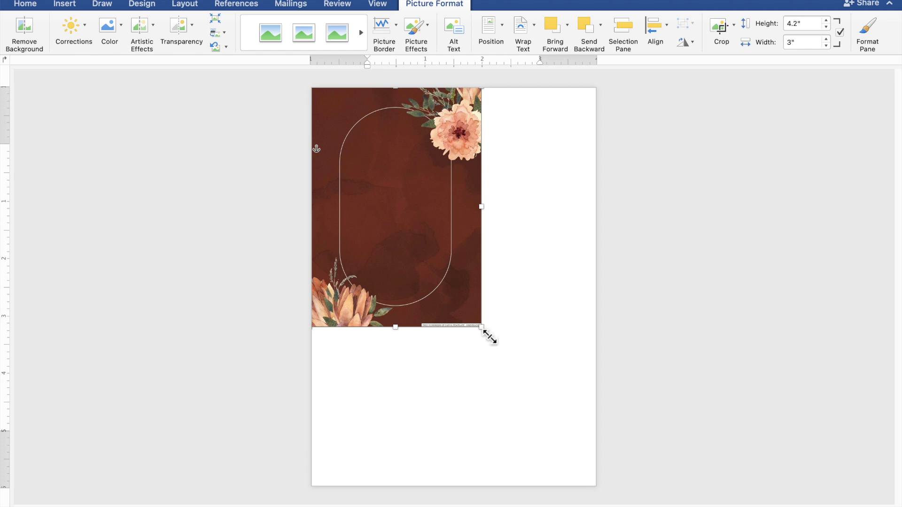
{"action": "left_click_drag", "start_coordinate": [488, 336], "coordinate": [506, 363]}
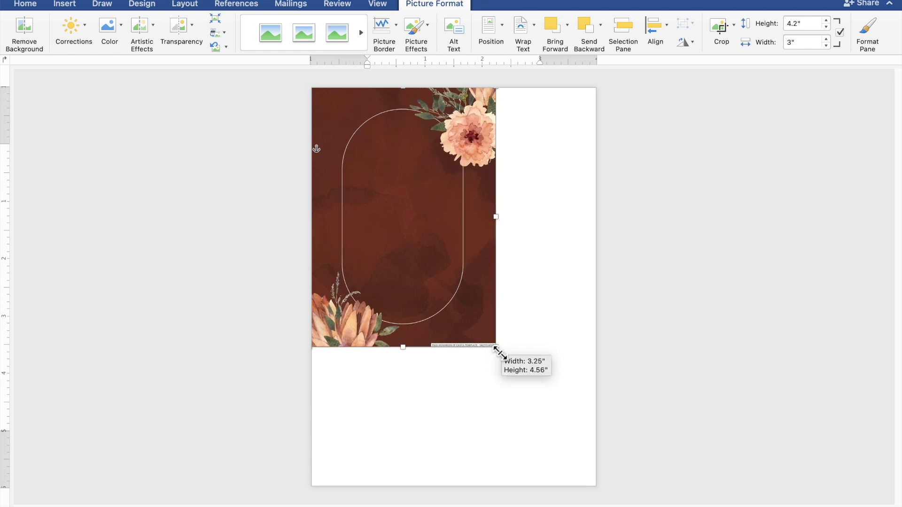
{"action": "left_click_drag", "start_coordinate": [507, 363], "coordinate": [603, 491]}
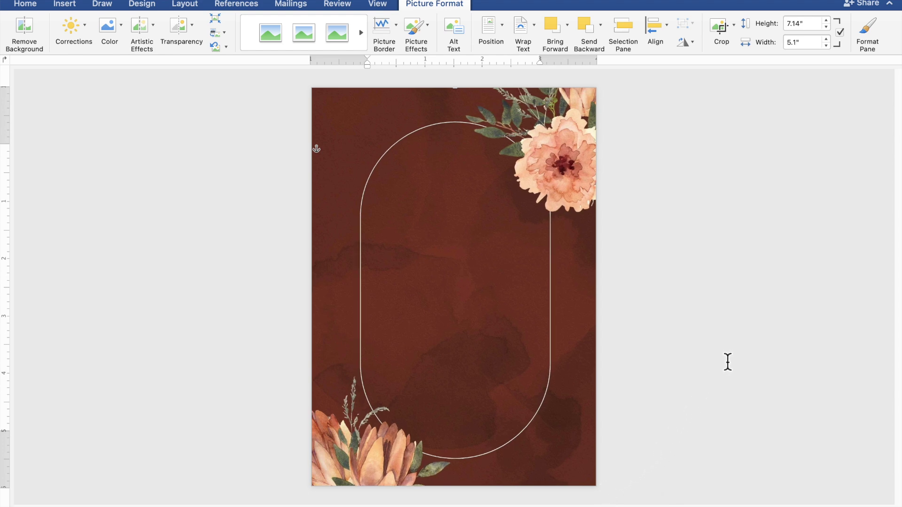
{"action": "left_click", "coordinate": [728, 362]}
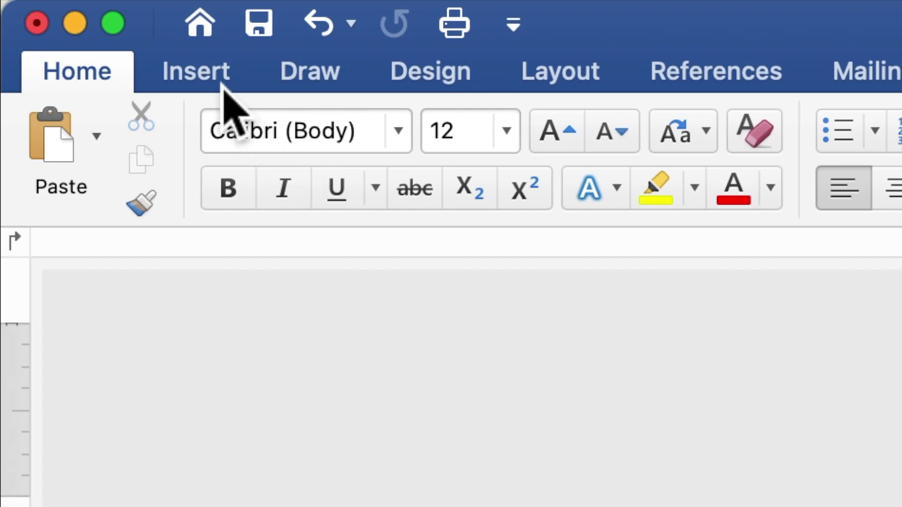
Draw a large text box, about 4.69 by 4.52 in, over the centre of the page.
{"action": "left_click", "coordinate": [219, 80]}
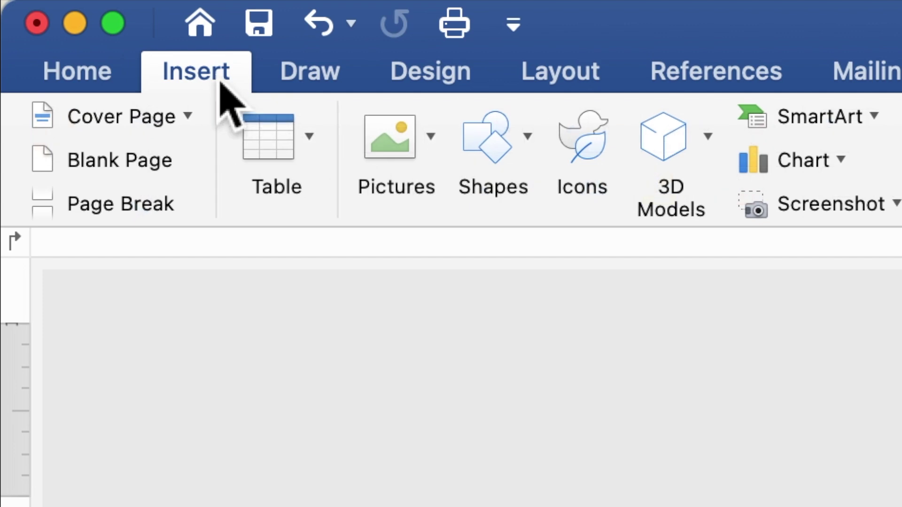
{"action": "left_click", "coordinate": [491, 139]}
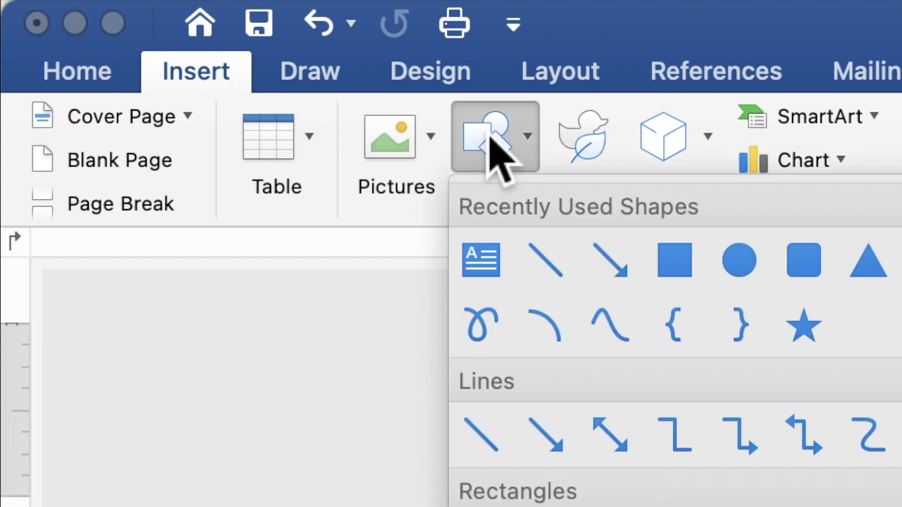
{"action": "left_click", "coordinate": [491, 282]}
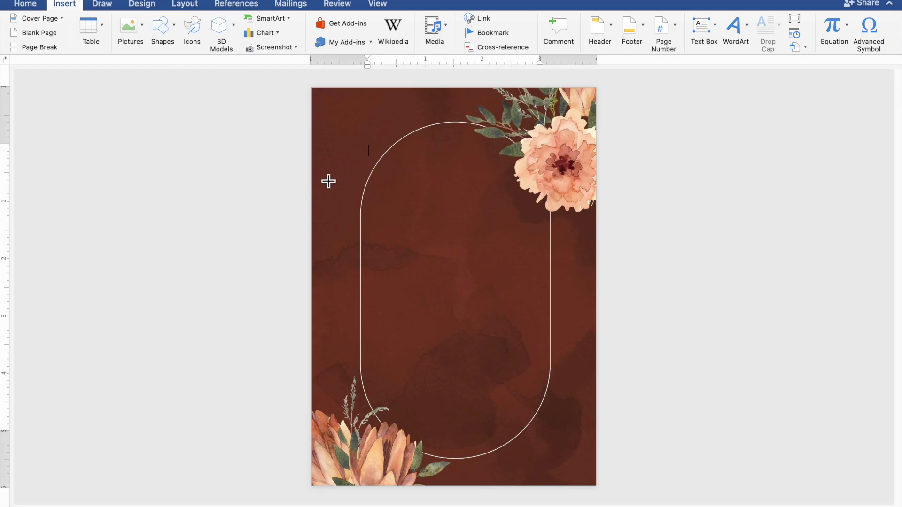
{"action": "mouse_move", "coordinate": [319, 174]}
{"action": "left_mouse_down"}
{"action": "mouse_move", "coordinate": [399, 298]}
{"action": "mouse_move", "coordinate": [493, 378]}
{"action": "mouse_move", "coordinate": [595, 437]}
{"action": "left_mouse_up"}
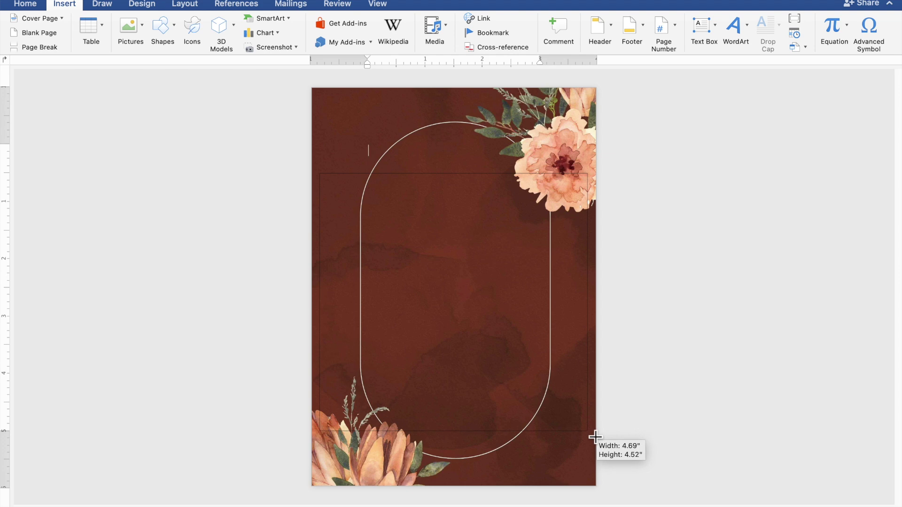
{"action": "left_click_drag", "start_coordinate": [595, 436], "coordinate": [594, 437]}
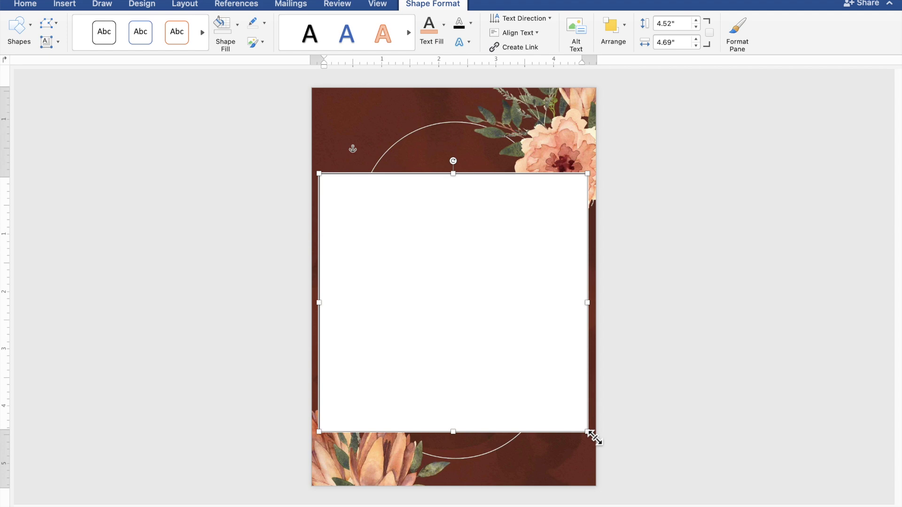
Type the opening line 'TOGETHER WITH THEIR FAMILIES' into the text box.
{"action": "scroll", "coordinate": [594, 437], "scroll_direction": "up", "scroll_amount": 1}
{"action": "scroll", "coordinate": [594, 437], "scroll_direction": "up", "scroll_amount": 1}
{"action": "scroll", "coordinate": [594, 437], "scroll_direction": "up", "scroll_amount": 1}
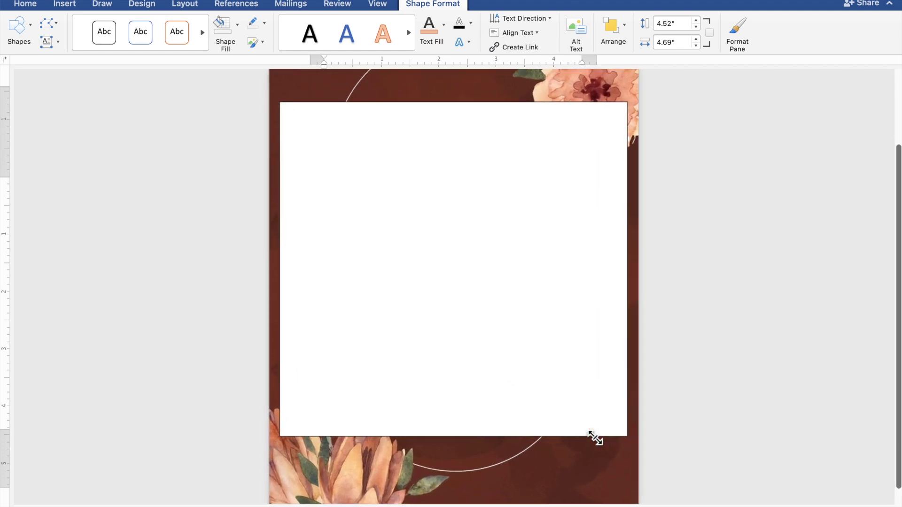
{"action": "scroll", "coordinate": [594, 437], "scroll_direction": "up", "scroll_amount": 1}
{"action": "scroll", "coordinate": [594, 437], "scroll_direction": "up", "scroll_amount": 1}
{"action": "scroll", "coordinate": [594, 436], "scroll_direction": "up", "scroll_amount": 1}
{"action": "scroll", "coordinate": [594, 436], "scroll_direction": "up", "scroll_amount": 1}
{"action": "scroll", "coordinate": [594, 436], "scroll_direction": "up", "scroll_amount": 1}
{"action": "scroll", "coordinate": [595, 438], "scroll_direction": "up", "scroll_amount": 1}
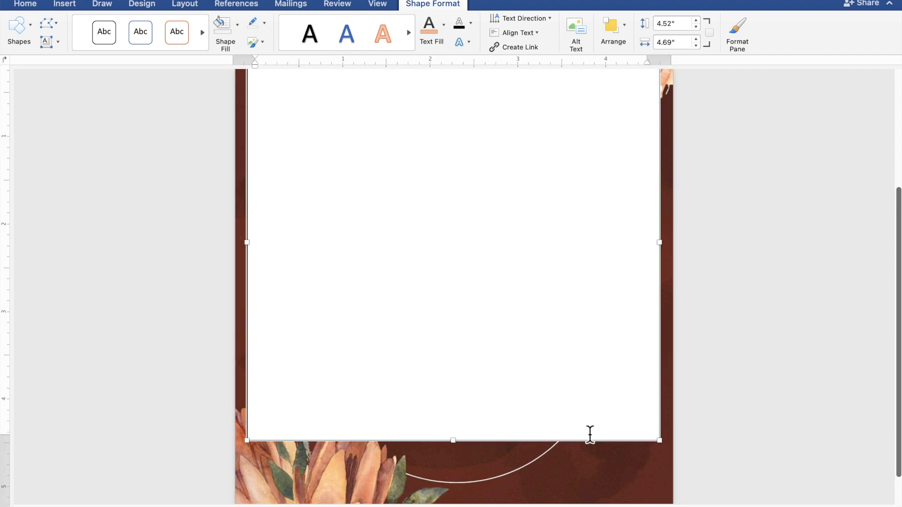
{"action": "scroll", "coordinate": [589, 434], "scroll_direction": "up", "scroll_amount": 1}
{"action": "scroll", "coordinate": [590, 434], "scroll_direction": "up", "scroll_amount": 1}
{"action": "scroll", "coordinate": [590, 434], "scroll_direction": "up", "scroll_amount": 1}
{"action": "scroll", "coordinate": [590, 435], "scroll_direction": "up", "scroll_amount": 1}
{"action": "scroll", "coordinate": [589, 435], "scroll_direction": "up", "scroll_amount": 1}
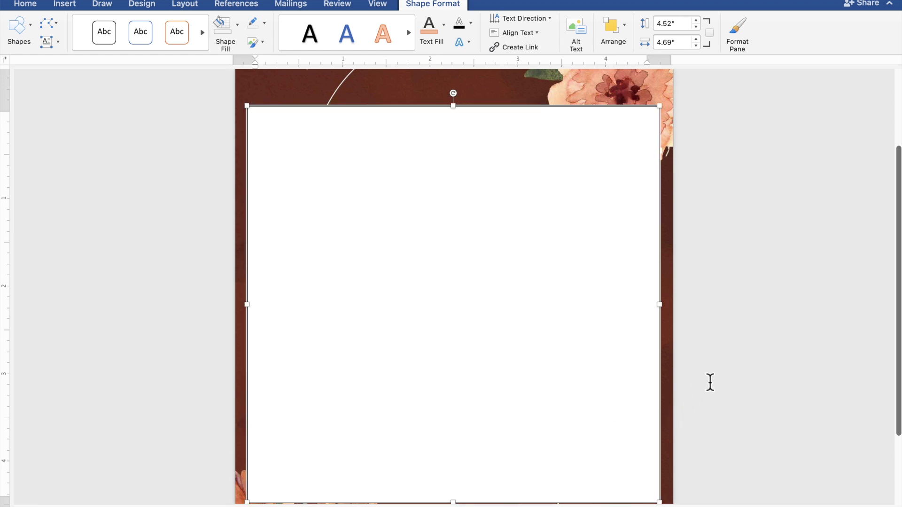
{"action": "type", "text": "TO"}
{"action": "type", "text": "GETHER WITH THEI"}
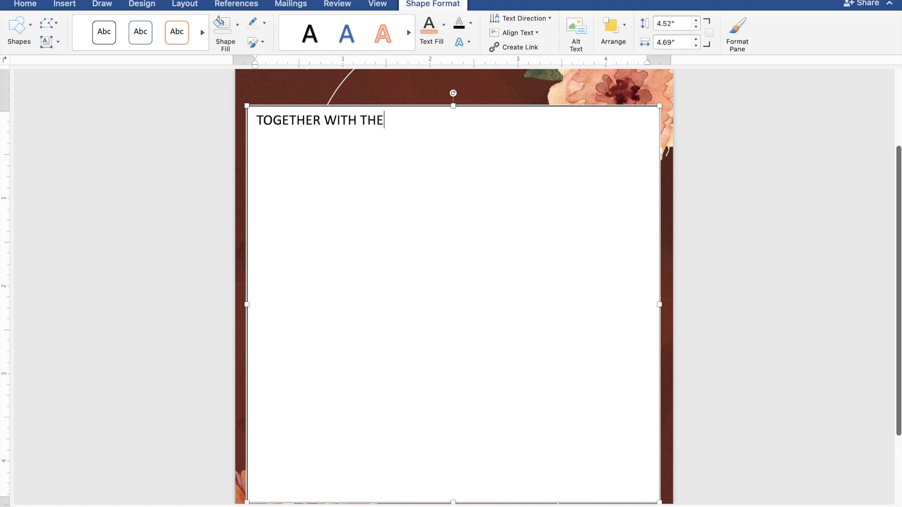
{"action": "type", "text": "R FAMILIES"}
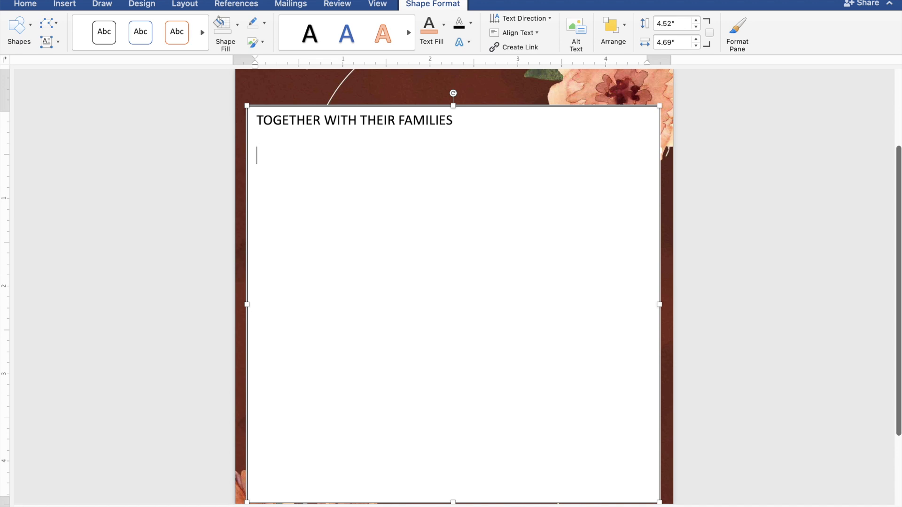
Add the groom's name, AND, and the bride's name below, beginning the 'REQUEST THE PLEASURE' line.
{"action": "key", "text": "Return"}
{"action": "key", "text": "Return"}
{"action": "type", "text": "Ken "}
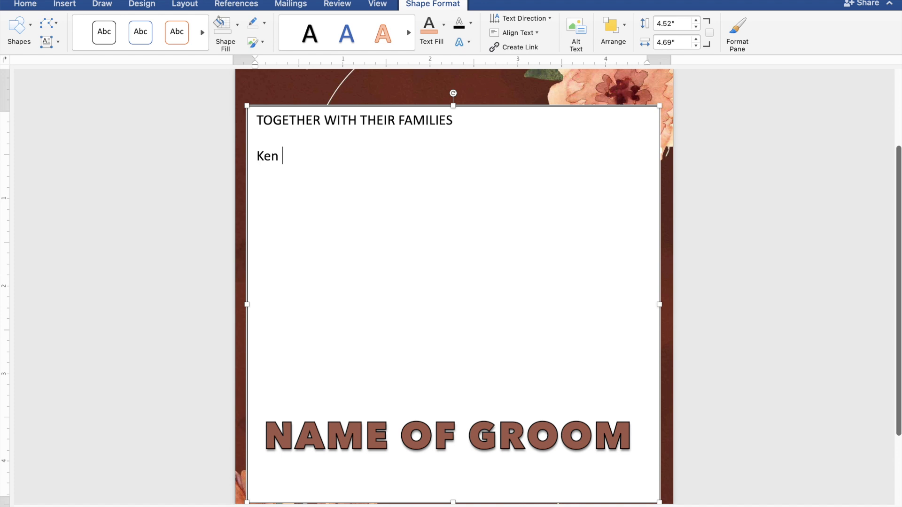
{"action": "type", "text": "Aq"}
{"action": "type", "text": "ui"}
{"action": "type", "text": "no "}
{"action": "type", "text": "A"}
{"action": "type", "text": "ND "}
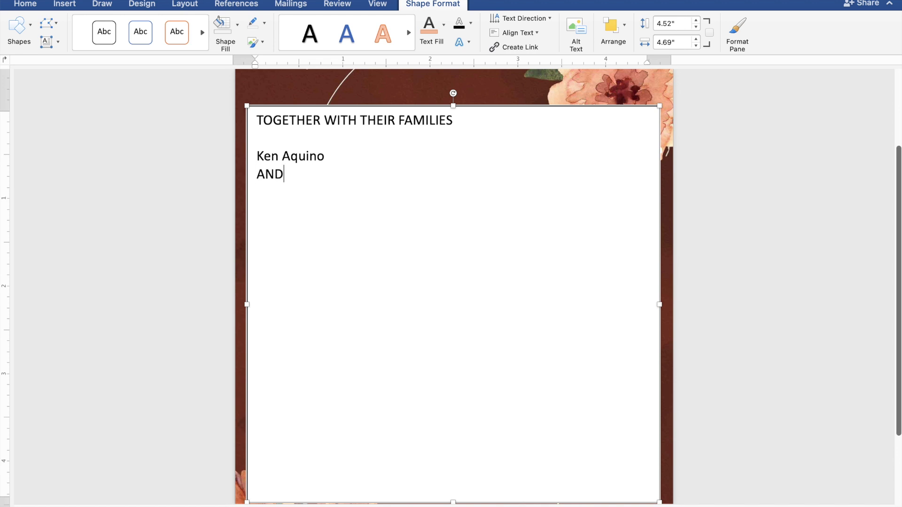
{"action": "type", "text": "Cassy "}
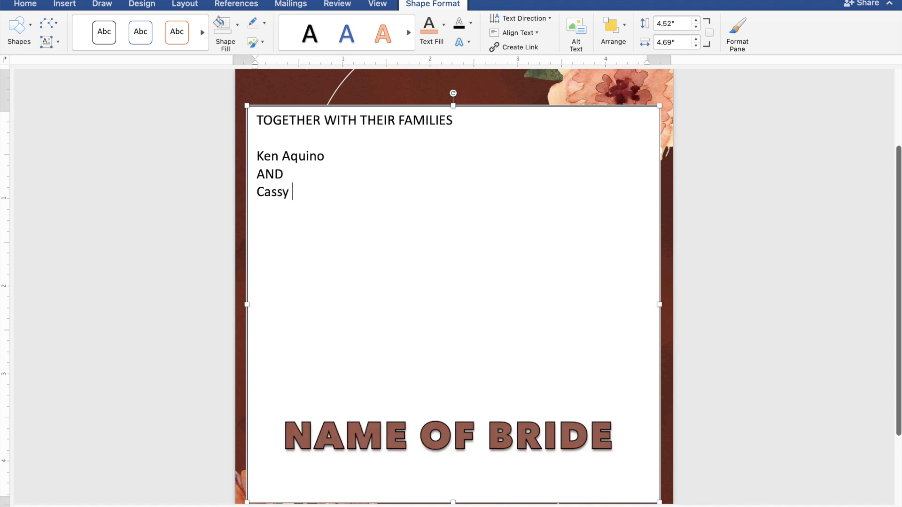
{"action": "type", "text": "Soria"}
{"action": "type", "text": "no  "}
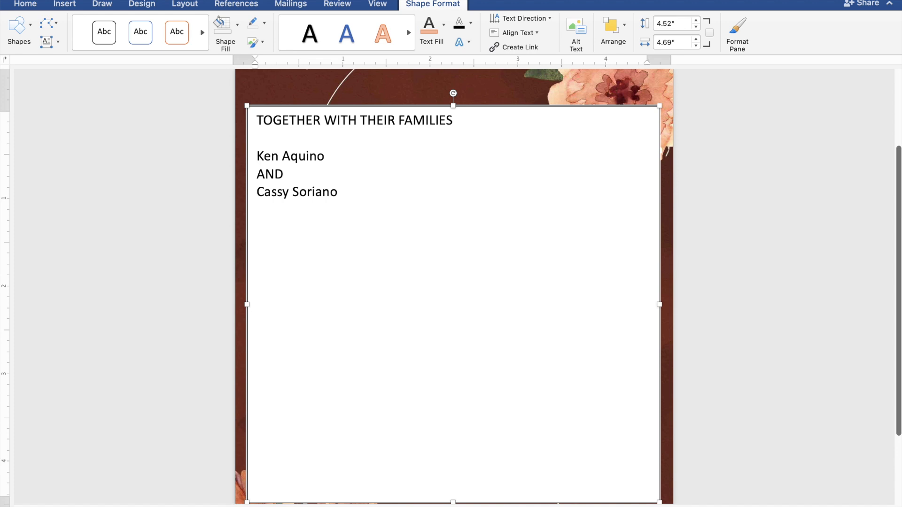
{"action": "type", "text": "REQUEST T"}
{"action": "type", "text": "HE "}
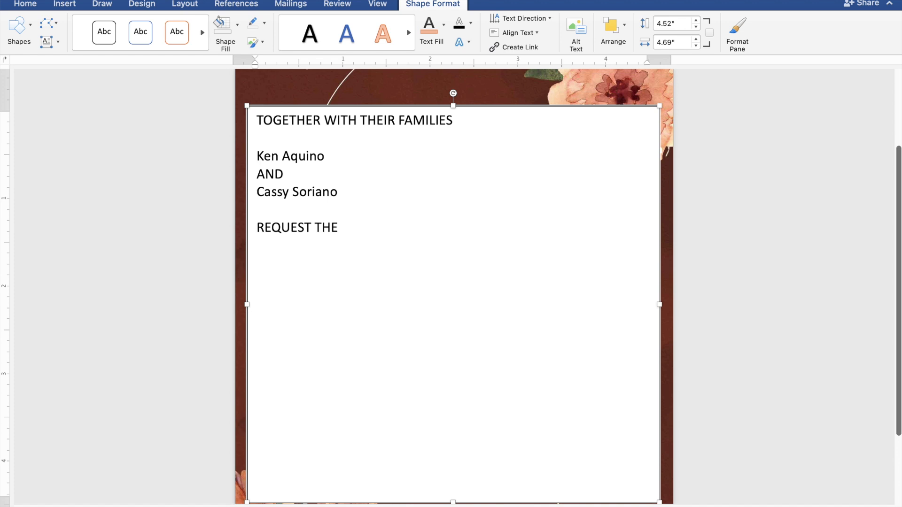
{"action": "type", "text": "PLEASURE "}
{"action": "type", "text": "OF "}
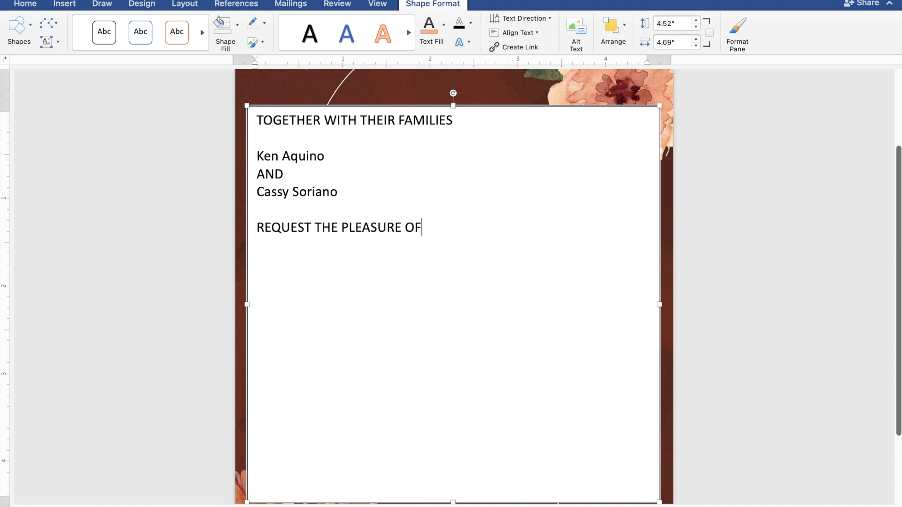
{"action": "type", "text": "YOUR"}
Finish 'REQUEST THE PLEASURE OF YOUR PRESENCE' and add 'AS THEY JOYFULLY UNITE IN MARRIAGE' below.
{"action": "type", "text": "PRESENCE"}
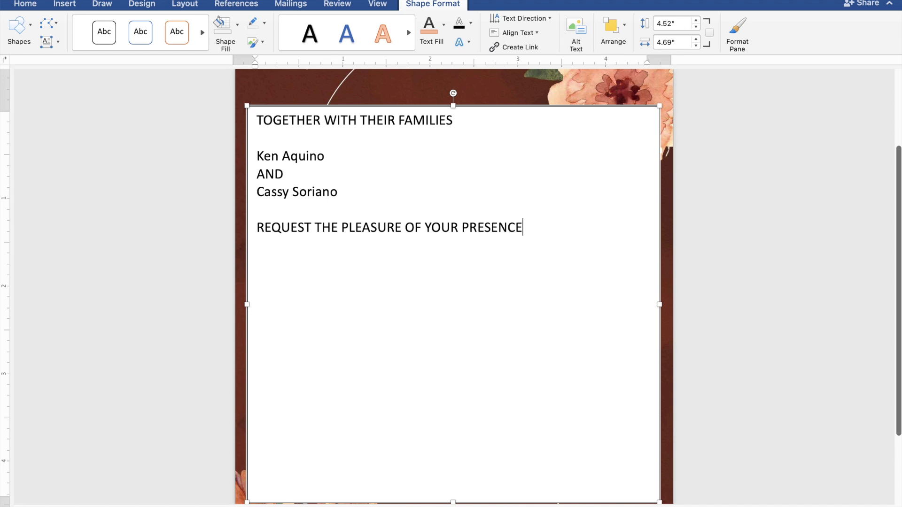
{"action": "key", "text": "Return"}
{"action": "type", "text": "AS THEY "}
{"action": "type", "text": "JOYFULLY"}
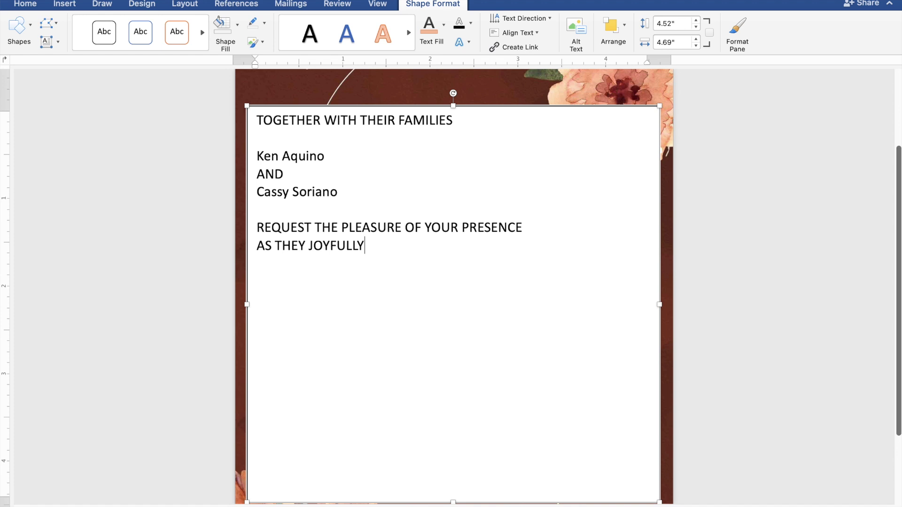
{"action": "type", "text": " UNITE "}
{"action": "type", "text": "IN "}
{"action": "type", "text": "MARRIAGE"}
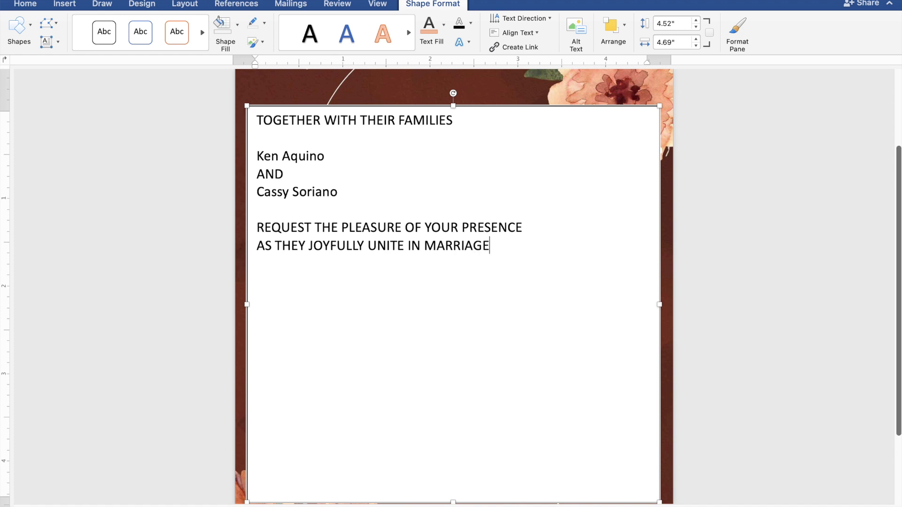
{"action": "key", "text": "Return"}
Type 'SUNDAY' and 'NOVEMBER 24, 2024' on separate lines.
{"action": "type", "text": "SUN"}
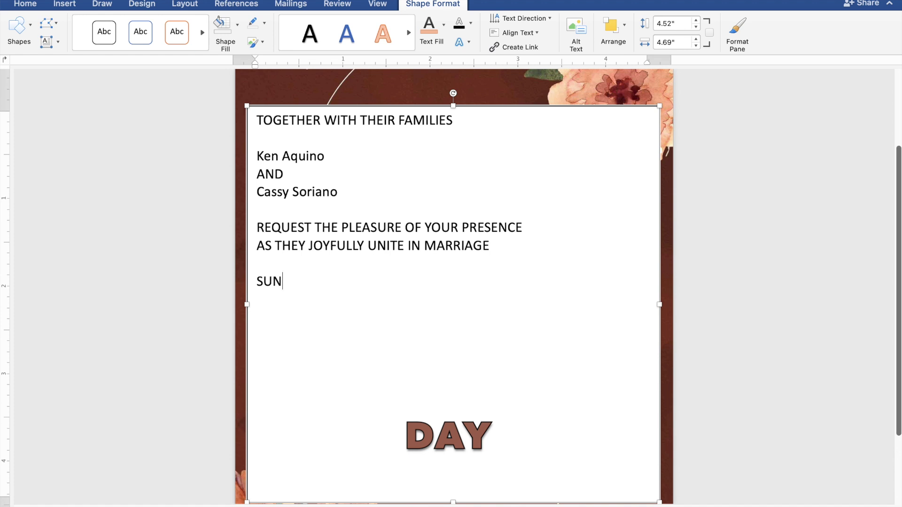
{"action": "type", "text": "DAY"}
{"action": "key", "text": "Return"}
{"action": "type", "text": "NOVEMBER 24, 2"}
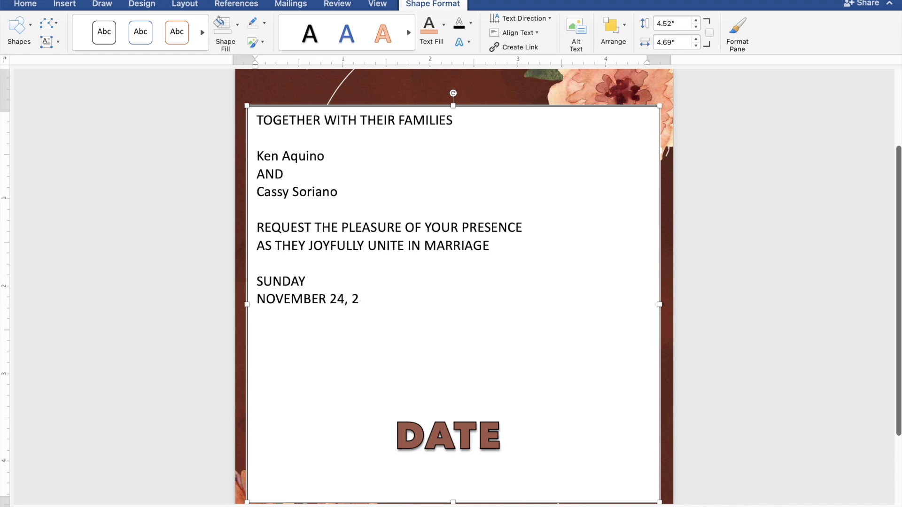
{"action": "type", "text": "024"}
{"action": "key", "text": "Return"}
Add '10:00 IN THE MORNING', the parish and town lines, then 'Reception to follow'.
{"action": "type", "text": "10:0"}
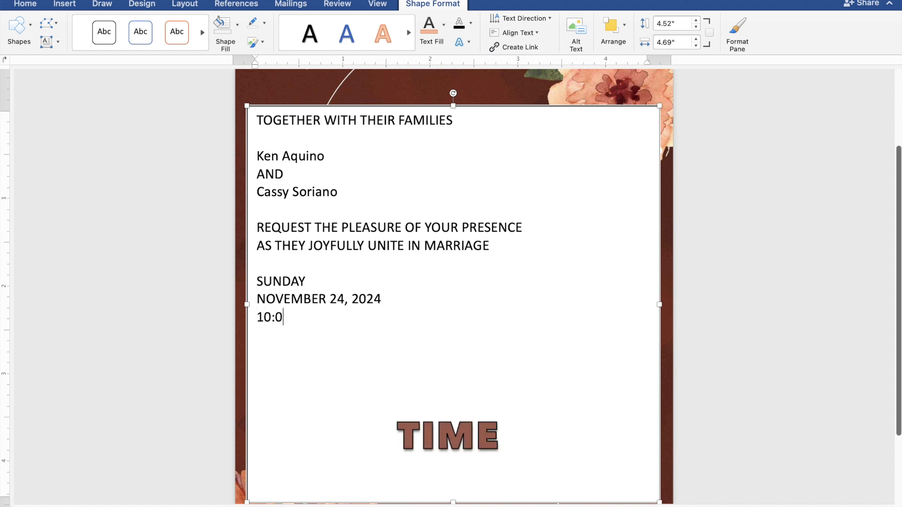
{"action": "type", "text": "0 IN "}
{"action": "type", "text": "THE "}
{"action": "type", "text": "MORNING "}
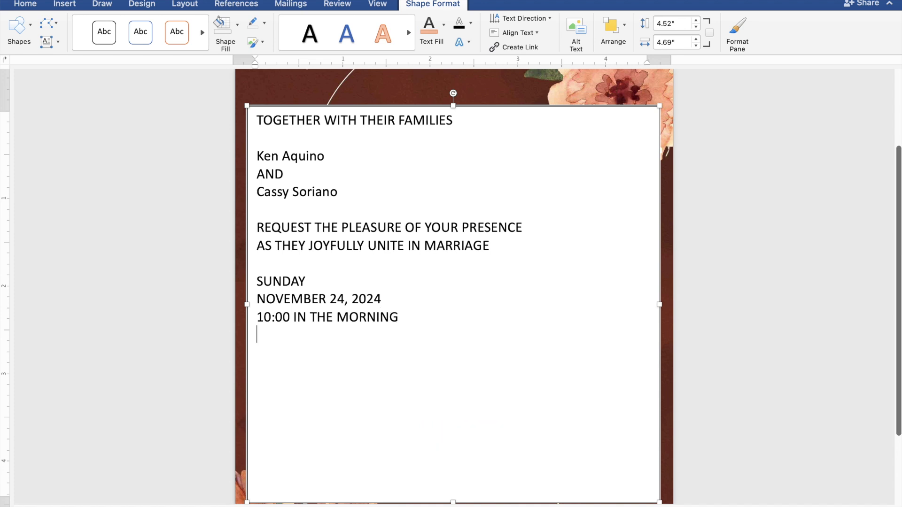
{"action": "type", "text": "ST."}
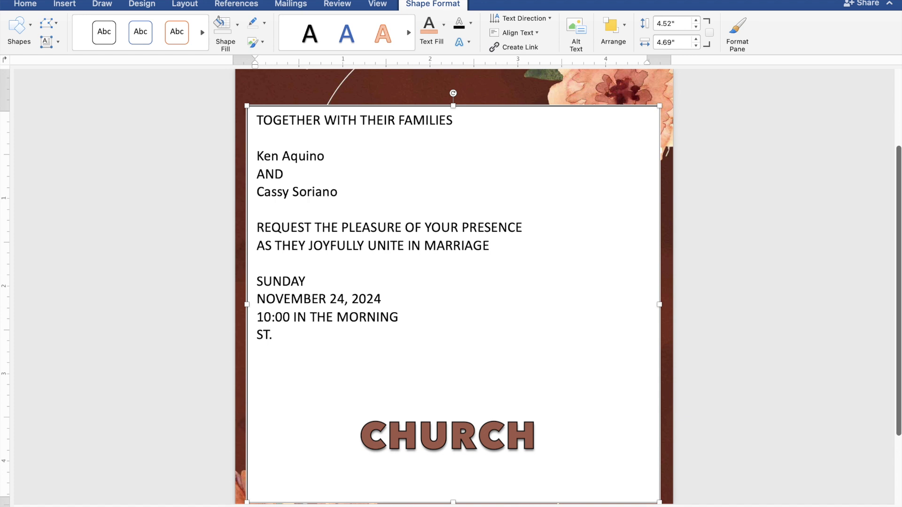
{"action": "type", "text": " THOMAS AQUI"}
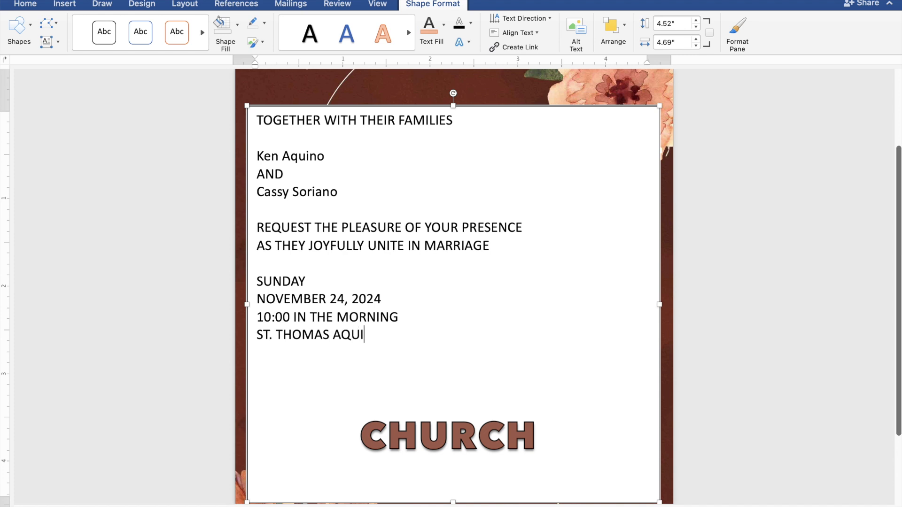
{"action": "type", "text": "NAS PARISH"}
{"action": "key", "text": "Return"}
{"action": "type", "text": "MA"}
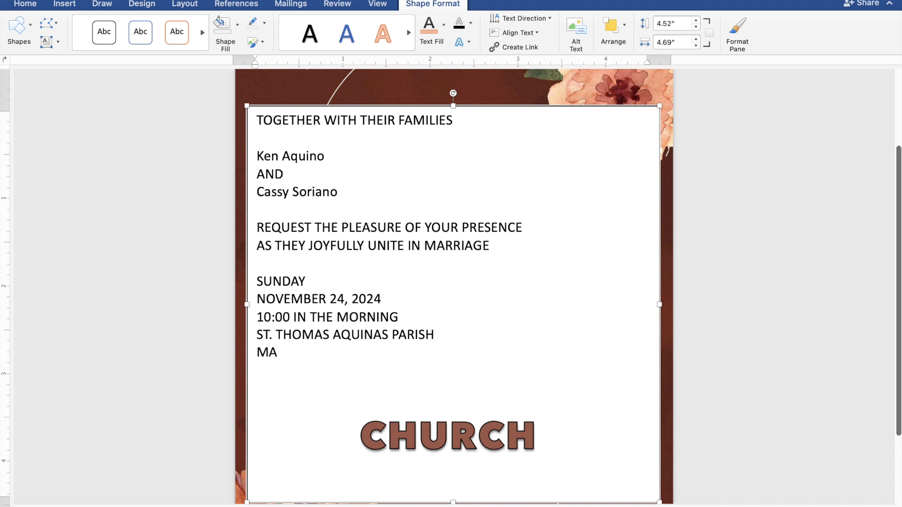
{"action": "type", "text": "NGALDAN, PANGASINAN"}
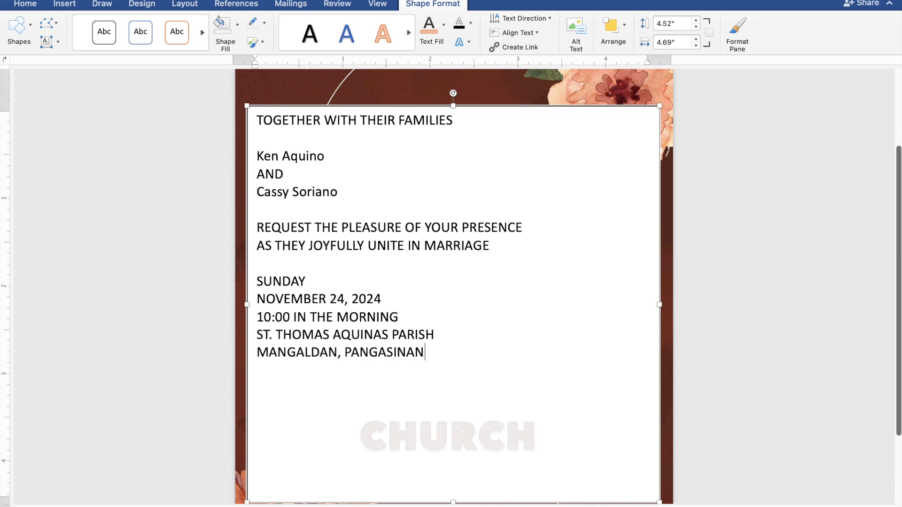
{"action": "key", "text": "Return"}
{"action": "key", "text": "Return"}
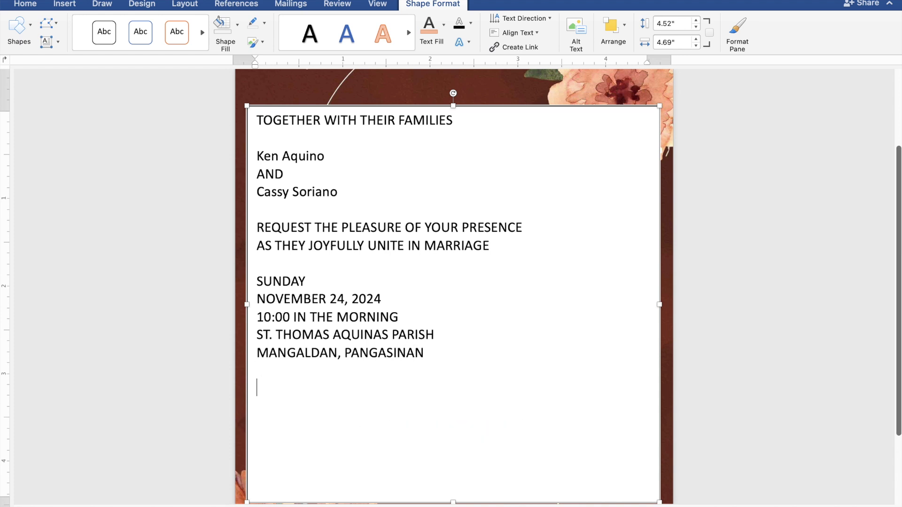
{"action": "type", "text": "Re"}
{"action": "type", "text": "ception to follow"}
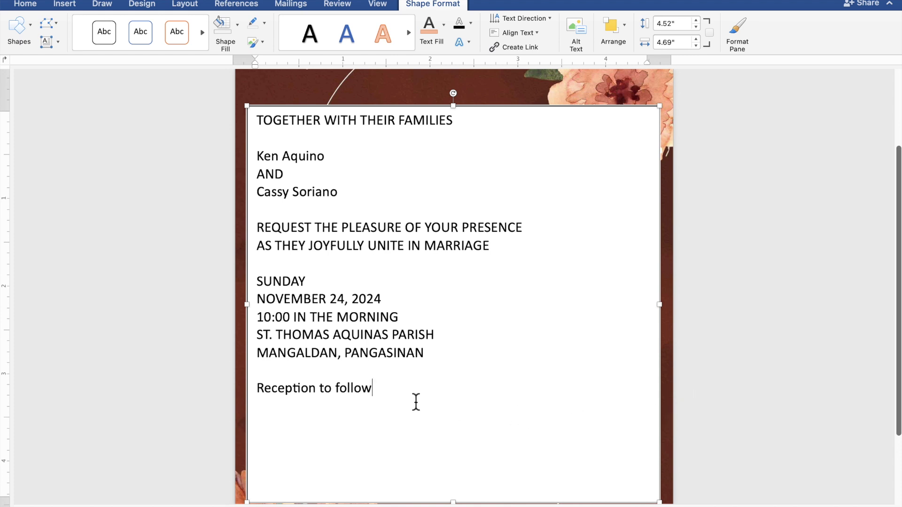
Give the text box no fill and no outline, and colour all invitation text peach.
{"action": "mouse_move", "coordinate": [370, 395]}
{"action": "left_mouse_down"}
{"action": "mouse_move", "coordinate": [280, 226]}
{"action": "mouse_move", "coordinate": [258, 123]}
{"action": "left_mouse_up"}
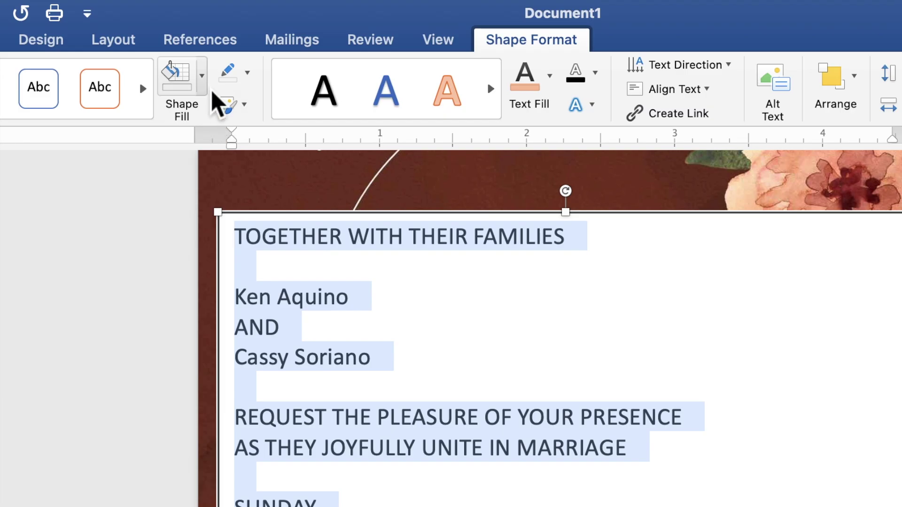
{"action": "left_click", "coordinate": [202, 76]}
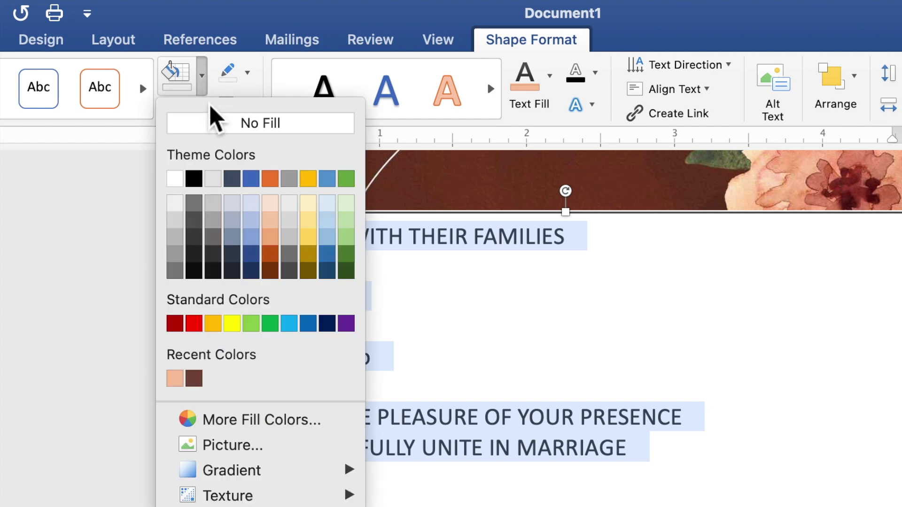
{"action": "left_click", "coordinate": [212, 123]}
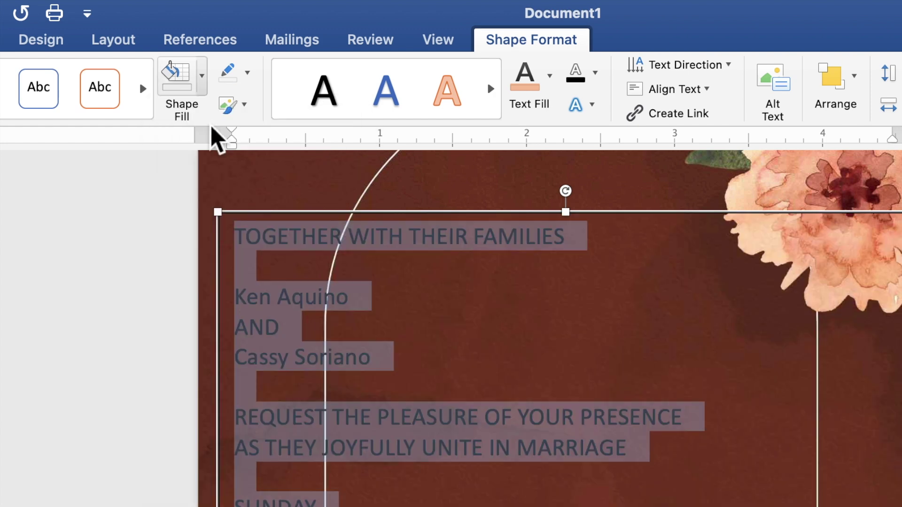
{"action": "left_click", "coordinate": [248, 75]}
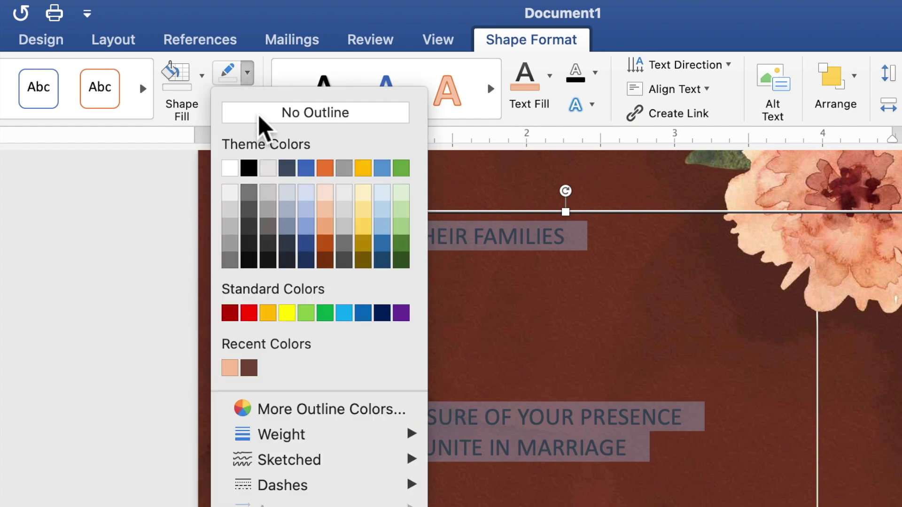
{"action": "left_click", "coordinate": [259, 122]}
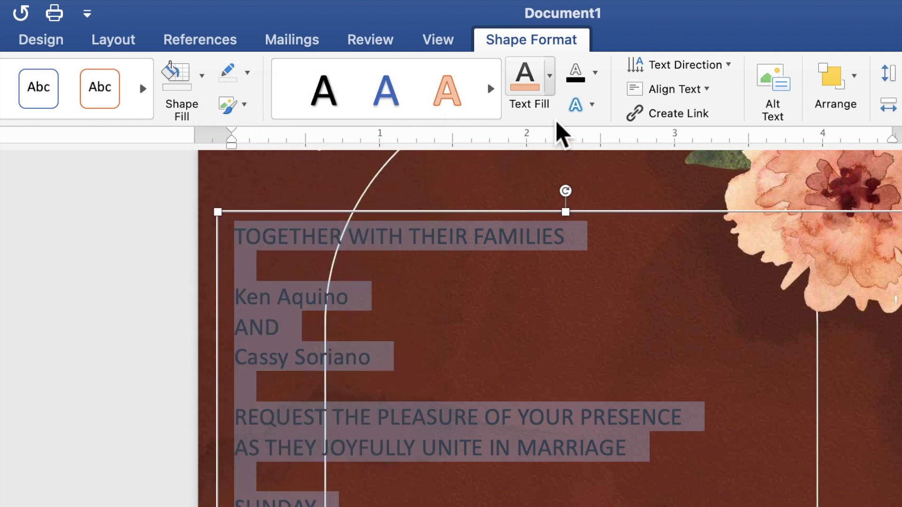
{"action": "left_click", "coordinate": [552, 88]}
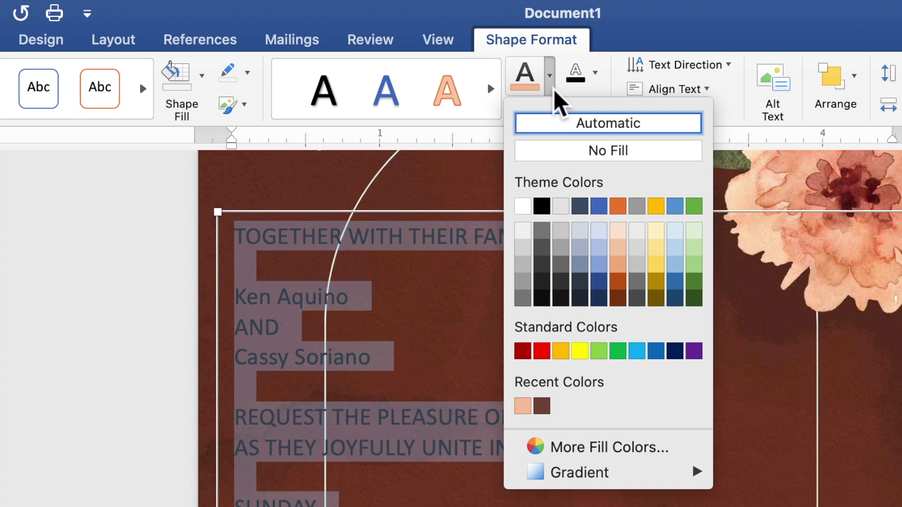
{"action": "left_click", "coordinate": [526, 412]}
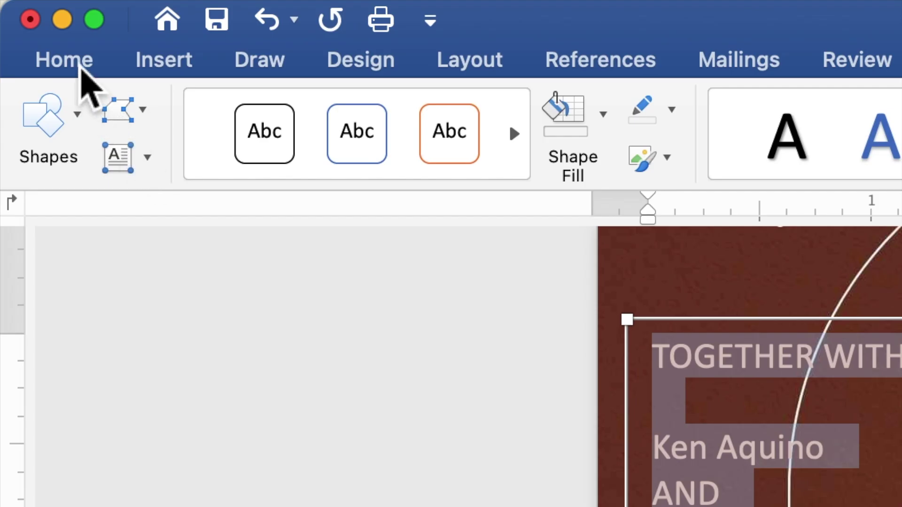
Format the selected invitation text as Times New Roman at size 10.
{"action": "left_click", "coordinate": [81, 68]}
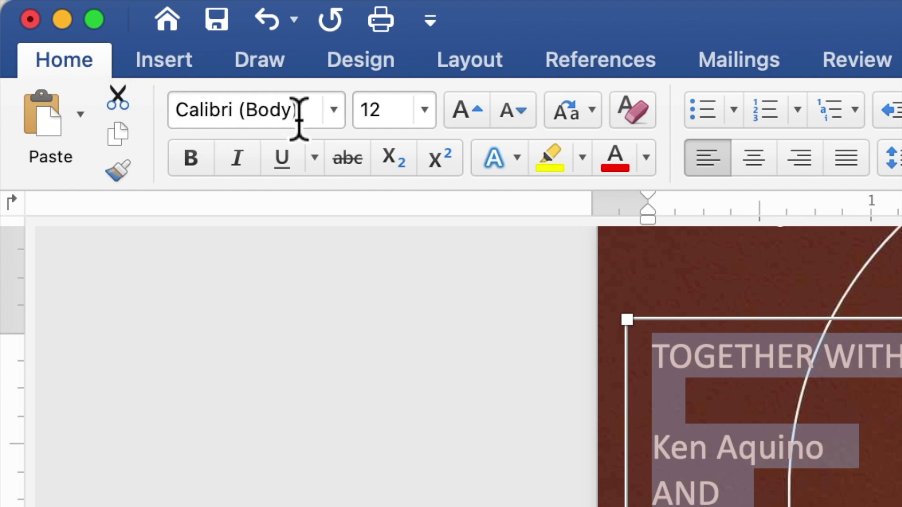
{"action": "left_click", "coordinate": [333, 111]}
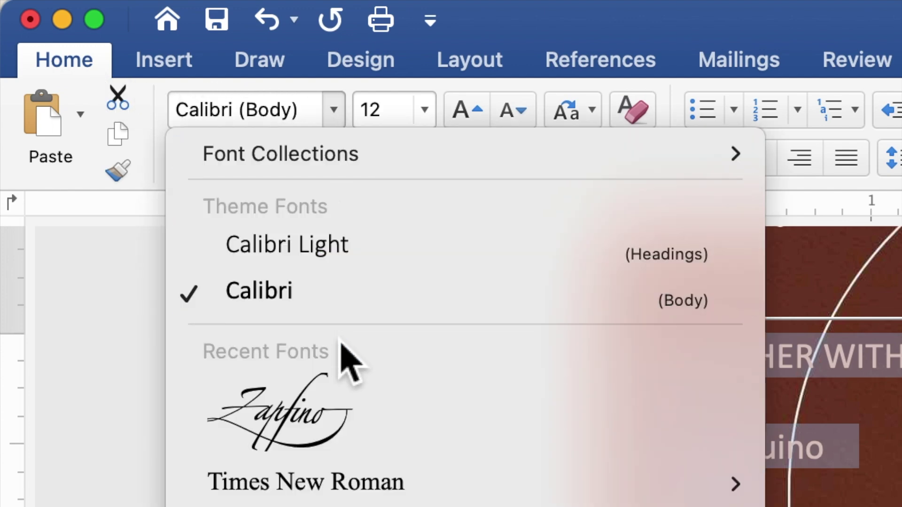
{"action": "left_click", "coordinate": [353, 482]}
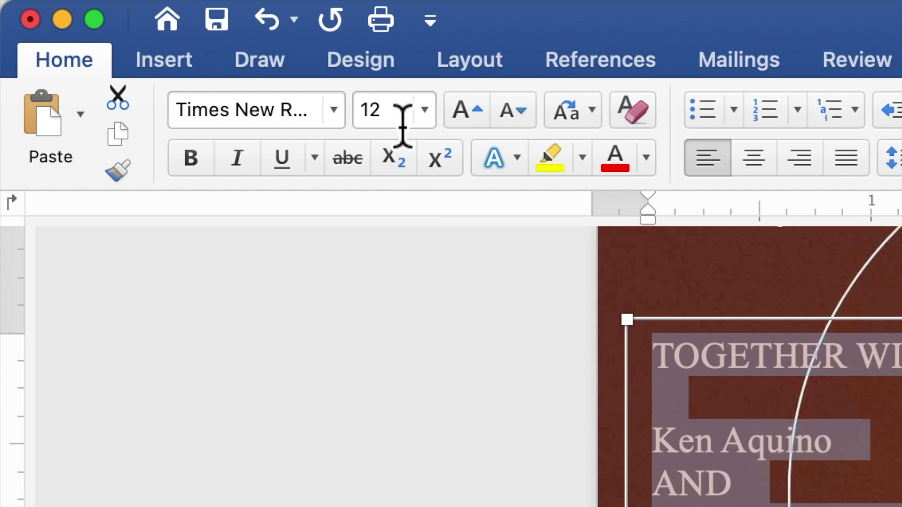
{"action": "left_click_drag", "start_coordinate": [376, 125], "coordinate": [354, 121]}
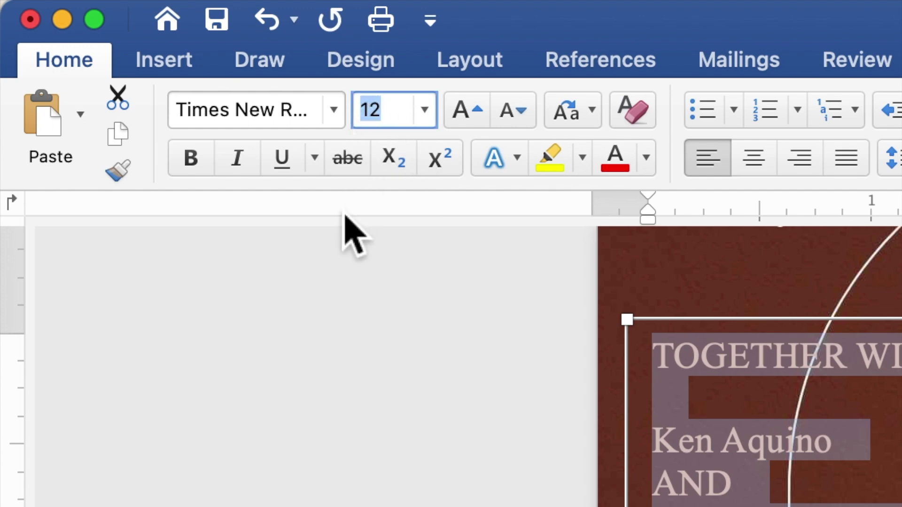
{"action": "type", "text": "10"}
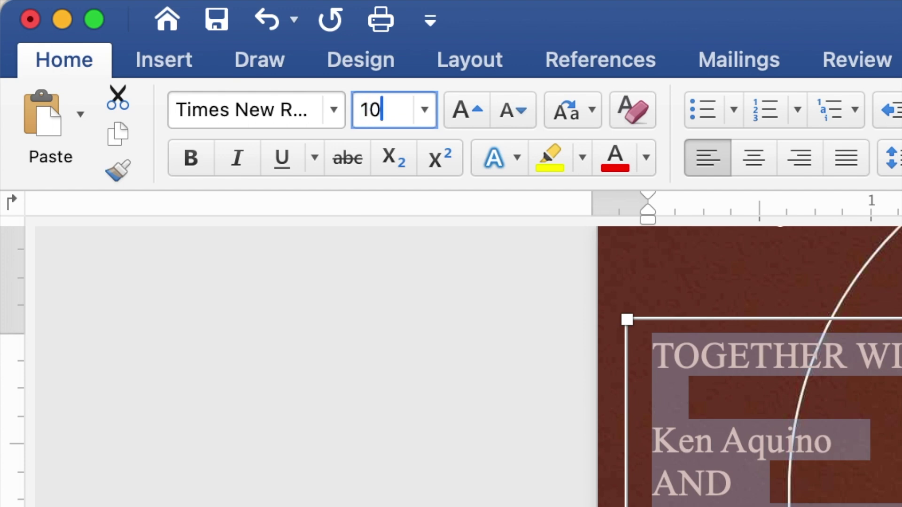
{"action": "key", "text": "Return"}
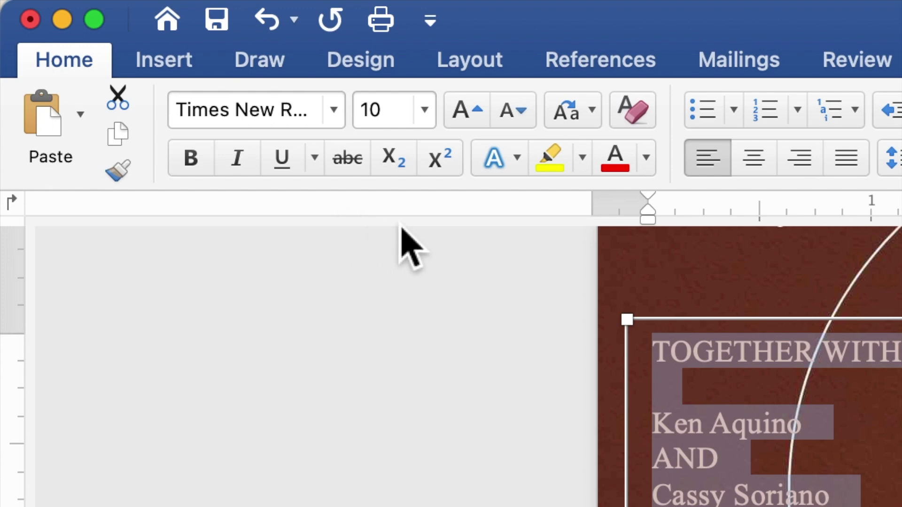
Center every line, then select both names and the 'Reception to follow' line together.
{"action": "left_click", "coordinate": [766, 162]}
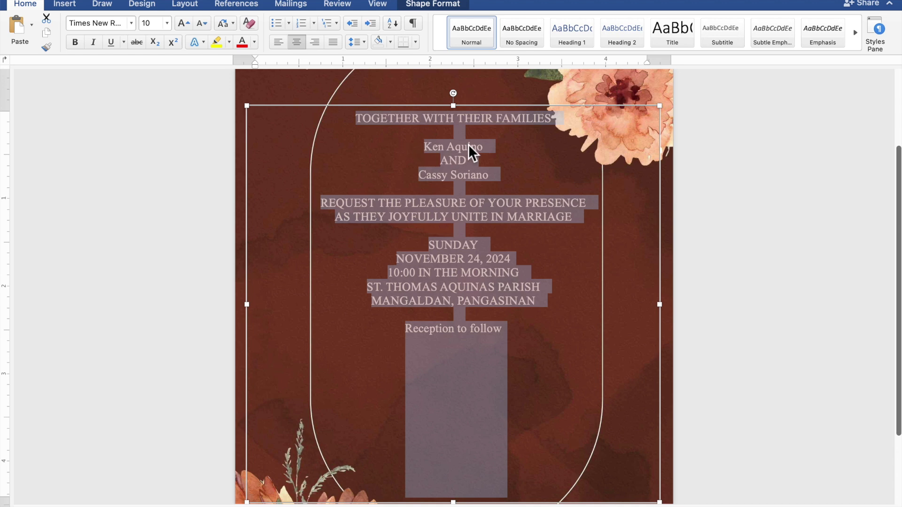
{"action": "left_click", "coordinate": [469, 146]}
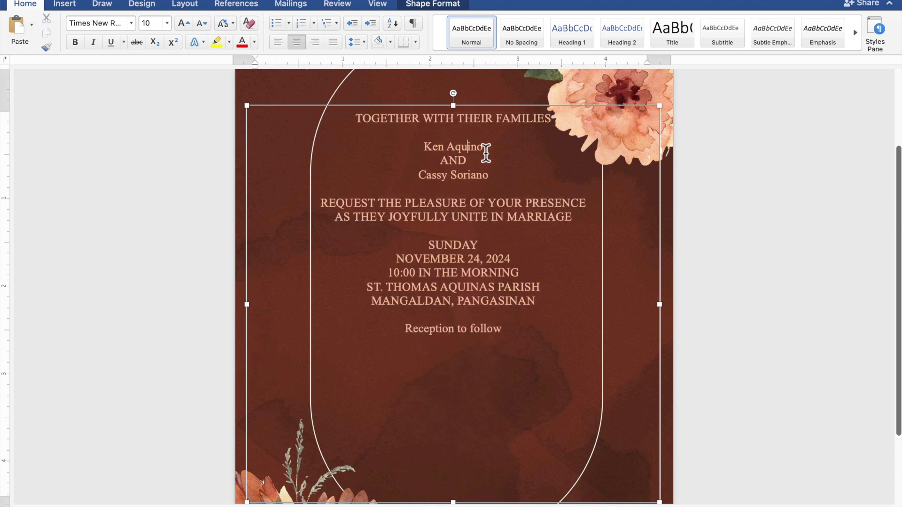
{"action": "left_click_drag", "start_coordinate": [484, 149], "coordinate": [430, 149]}
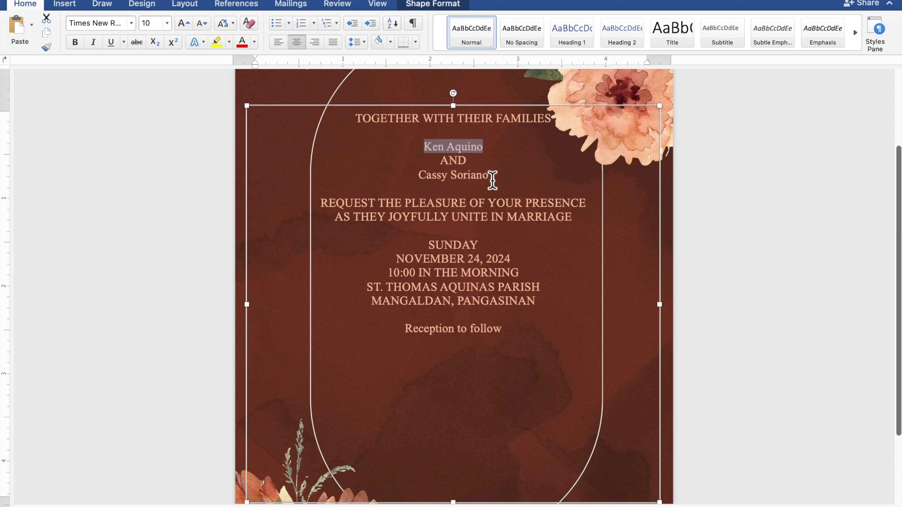
{"action": "left_click_drag", "start_coordinate": [492, 180], "coordinate": [434, 177]}
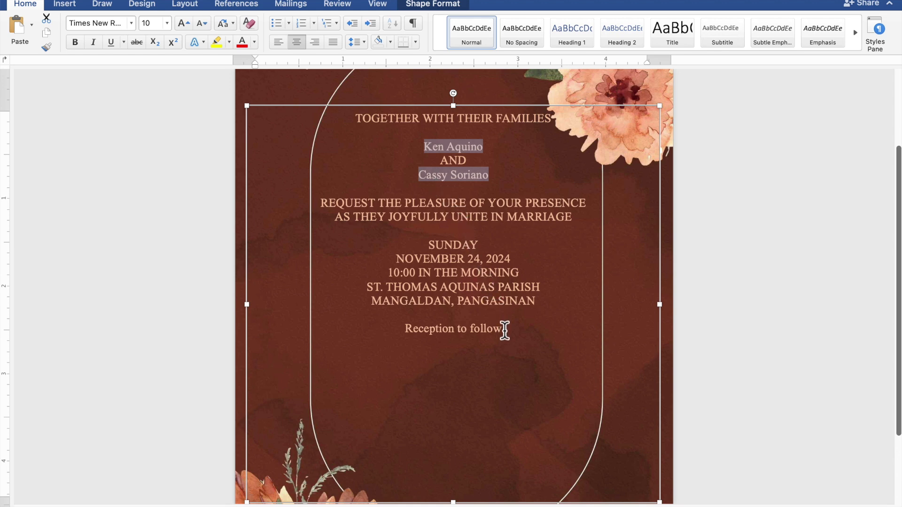
{"action": "left_click_drag", "start_coordinate": [504, 330], "coordinate": [426, 331]}
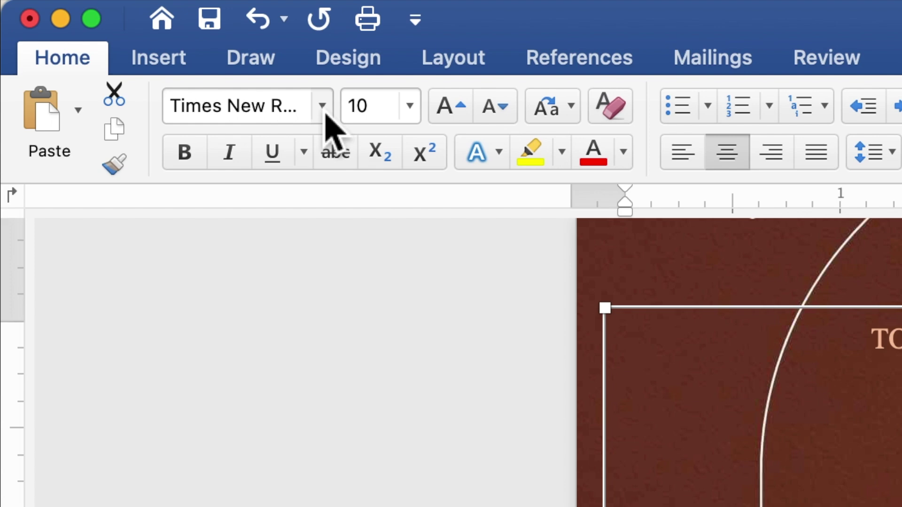
Set the names and 'Reception to follow' in Zapfino, then enlarge just the names to 20 pt.
{"action": "left_click", "coordinate": [323, 107]}
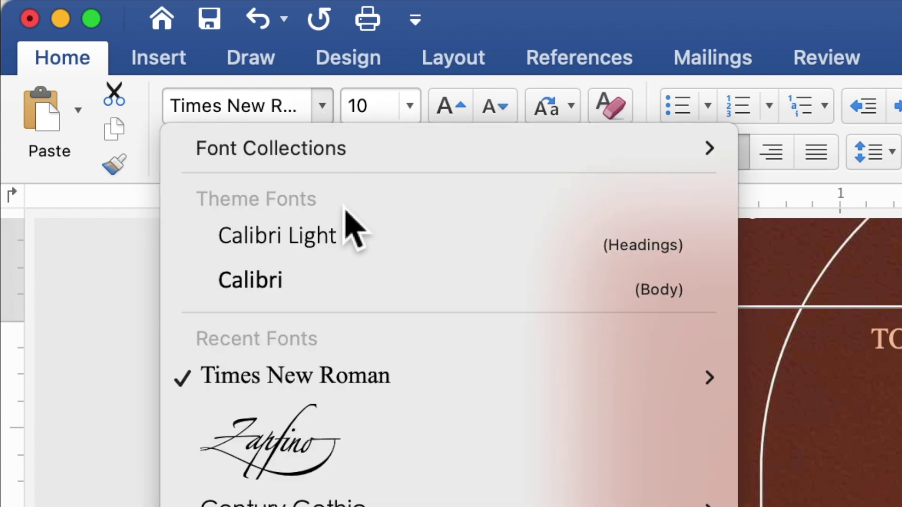
{"action": "left_click", "coordinate": [364, 427]}
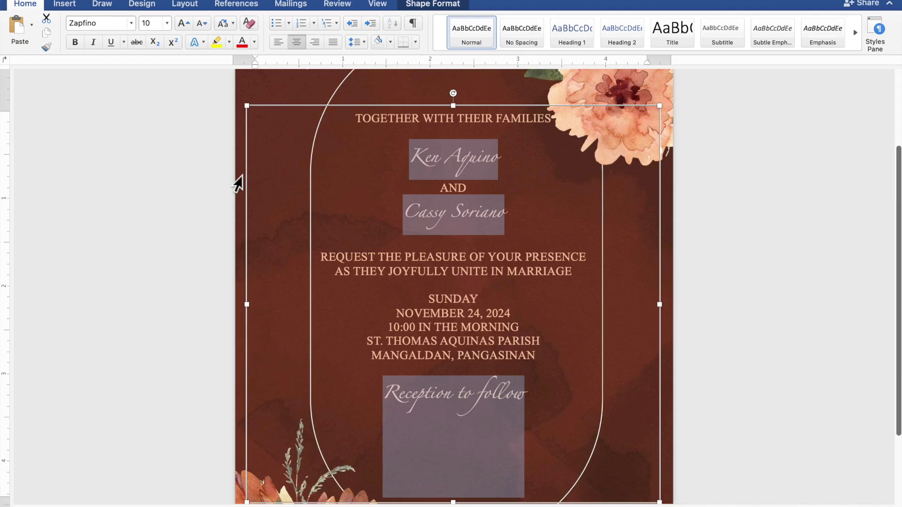
{"action": "left_click", "coordinate": [507, 160]}
{"action": "left_click_drag", "start_coordinate": [507, 159], "coordinate": [424, 163]}
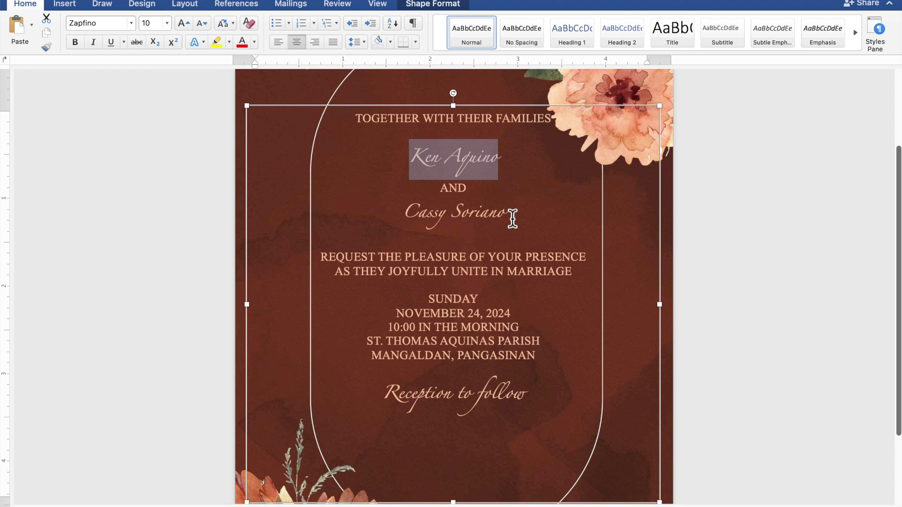
{"action": "left_click_drag", "start_coordinate": [511, 217], "coordinate": [422, 216]}
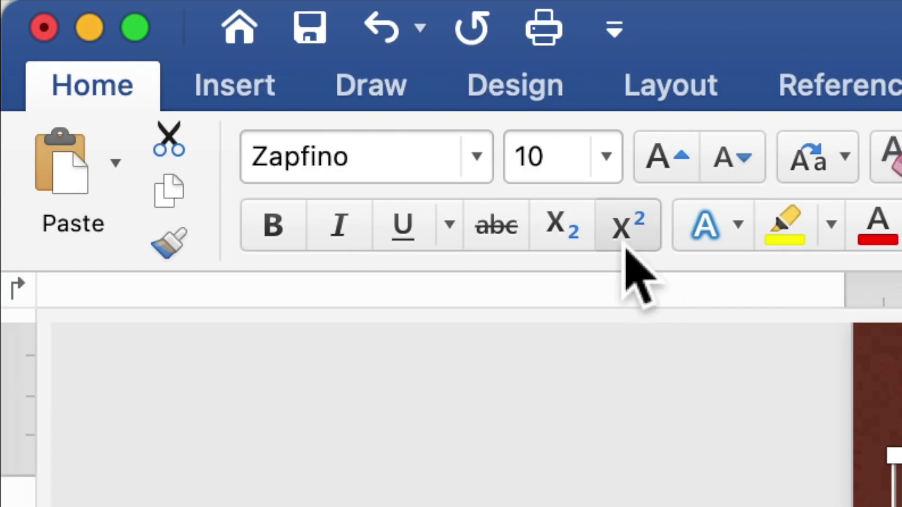
{"action": "left_click", "coordinate": [561, 175]}
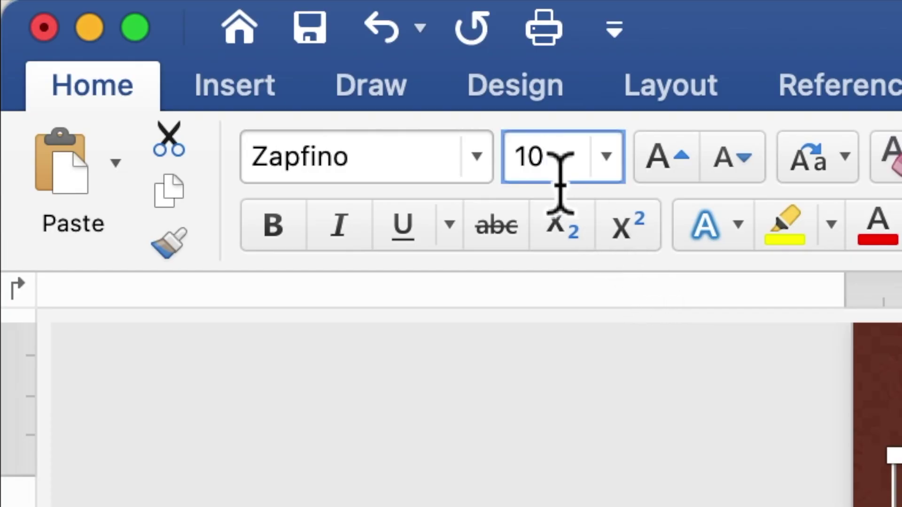
{"action": "left_click_drag", "start_coordinate": [546, 182], "coordinate": [519, 183]}
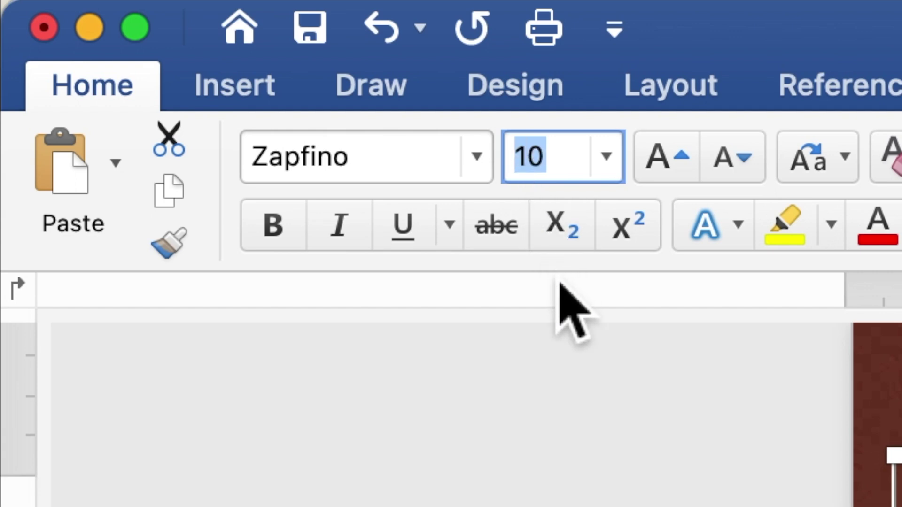
{"action": "type", "text": "2"}
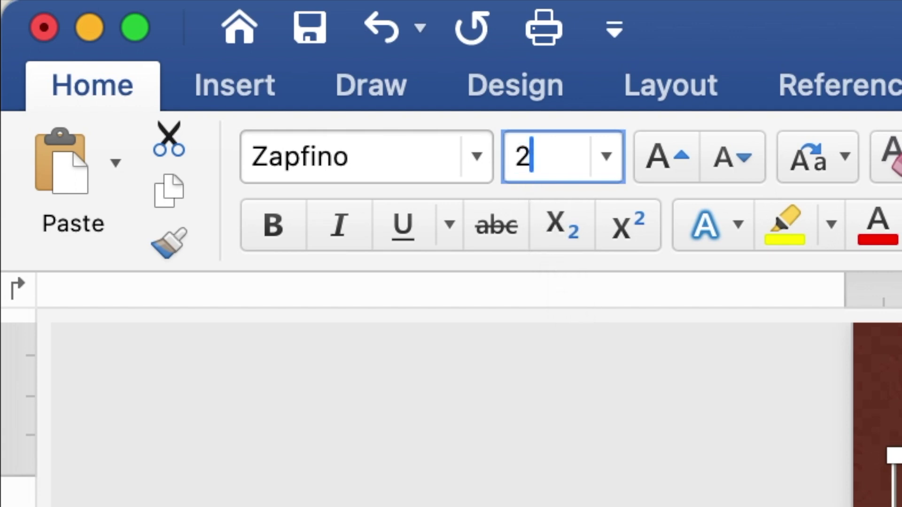
{"action": "type", "text": "0"}
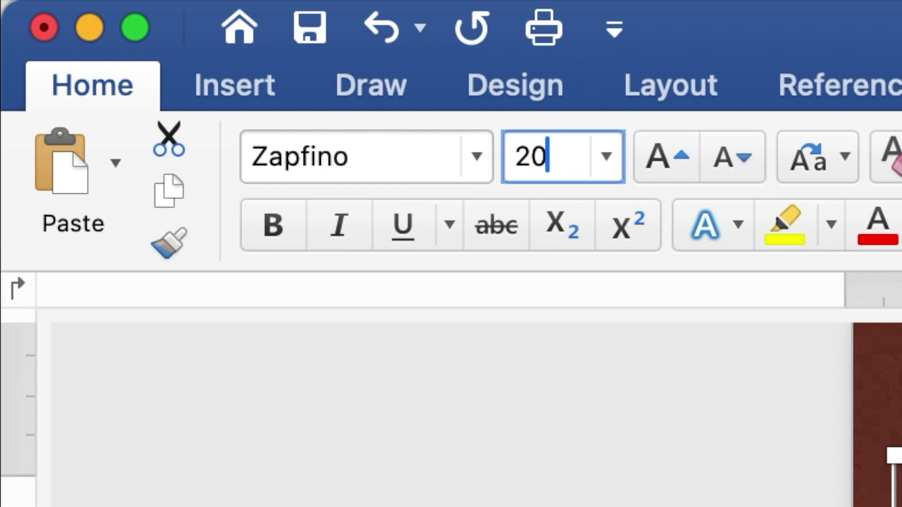
{"action": "key", "text": "Return"}
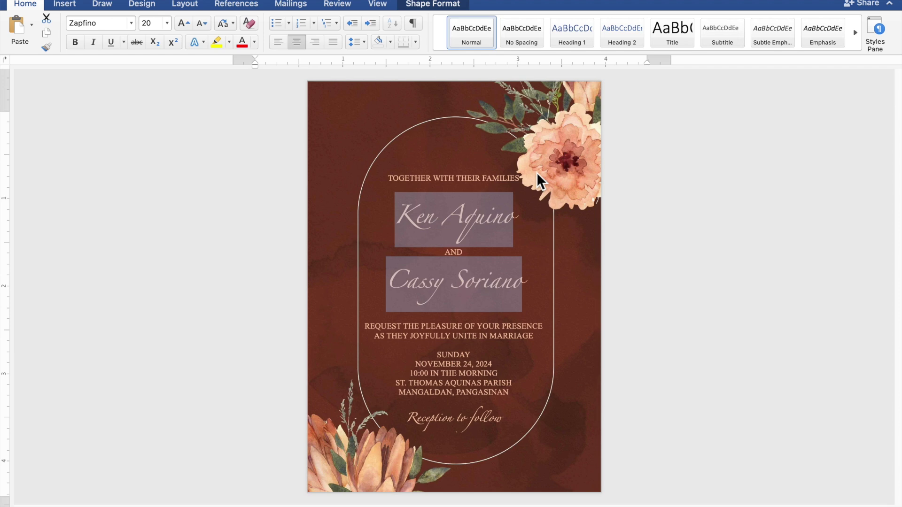
Nudge the invitation text box one step down and two steps right to center it in the arch.
{"action": "left_click", "coordinate": [537, 174]}
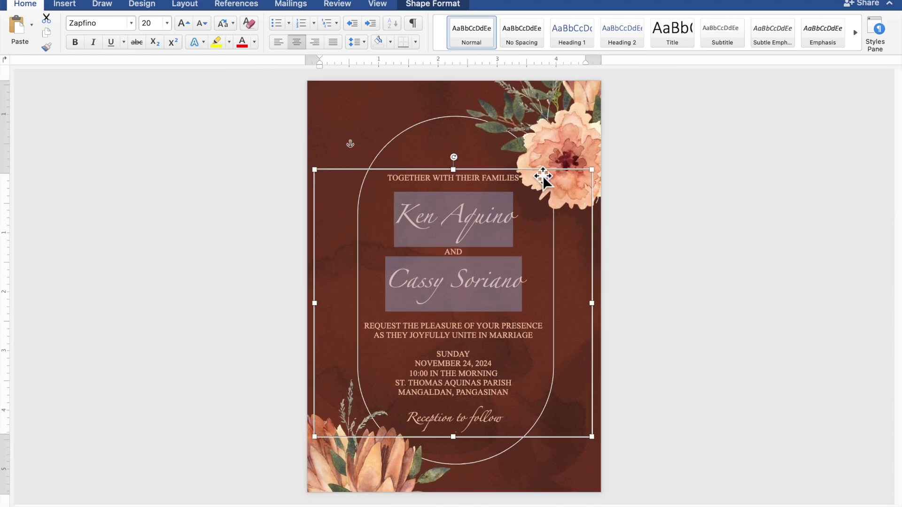
{"action": "left_click", "coordinate": [543, 178]}
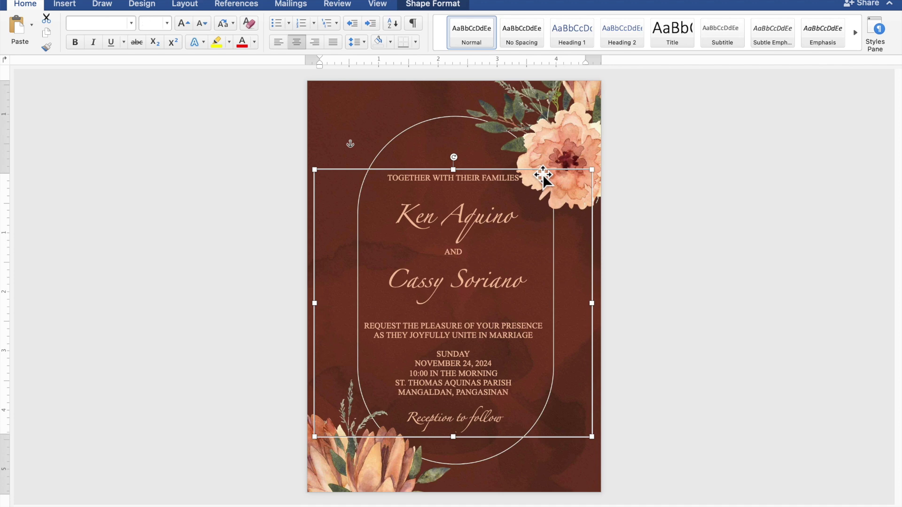
{"action": "key", "text": "Down"}
{"action": "key", "text": "Down"}
{"action": "key", "text": "Down"}
{"action": "key", "text": "Down"}
{"action": "key", "text": "Down"}
{"action": "key", "text": "Down"}
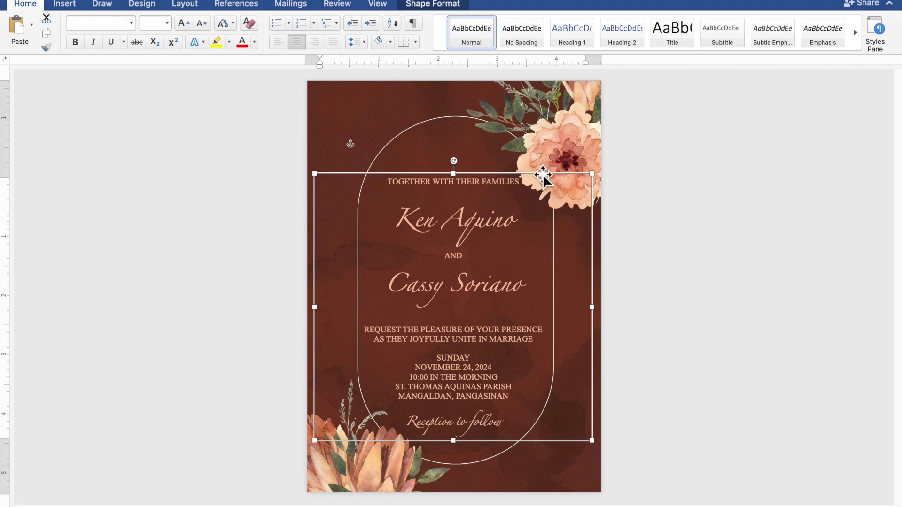
{"action": "key", "text": "Right"}
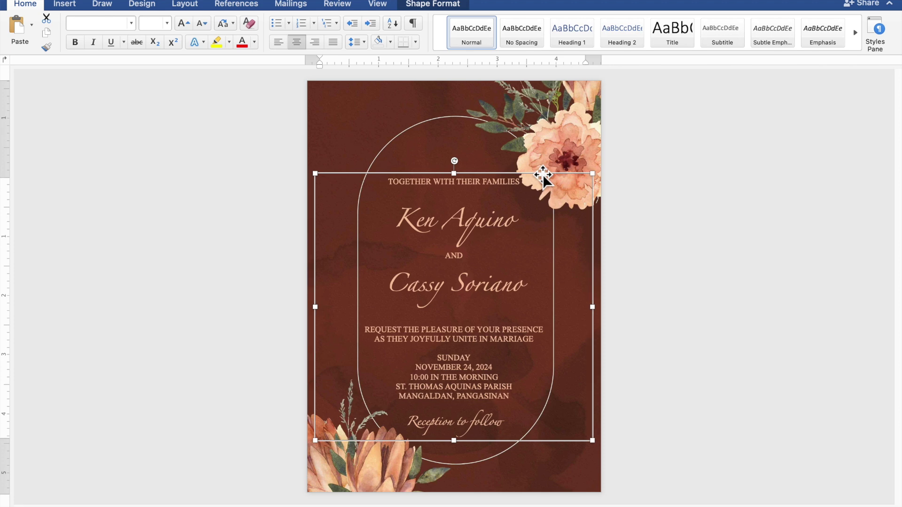
{"action": "key", "text": "Right"}
{"action": "key", "text": "Right"}
{"action": "key", "text": "Right"}
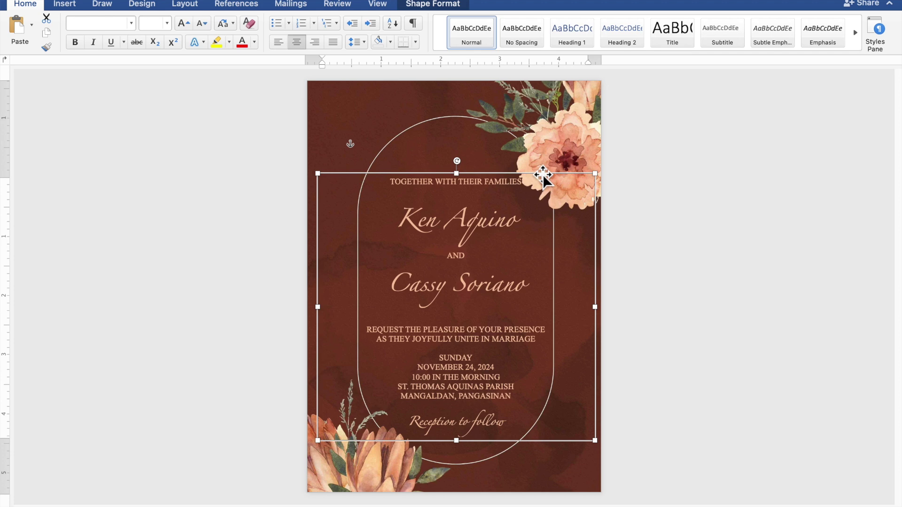
{"action": "left_click", "coordinate": [712, 197]}
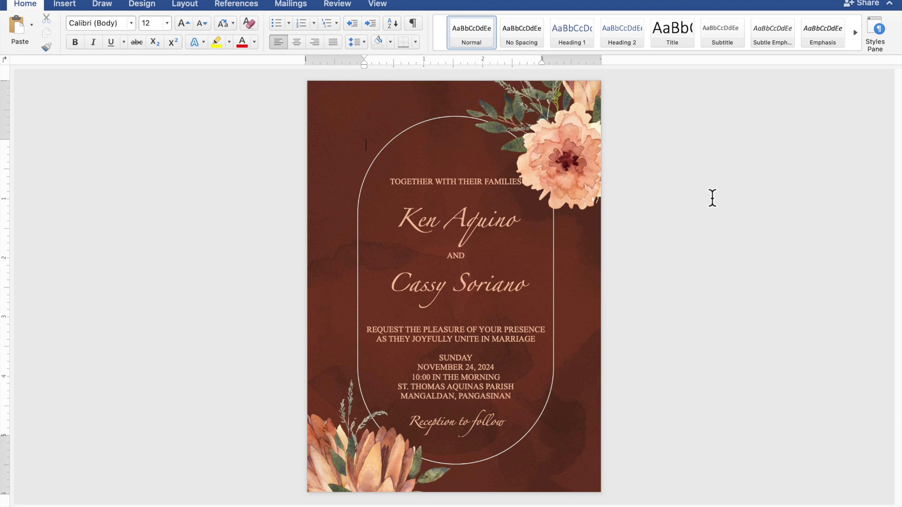